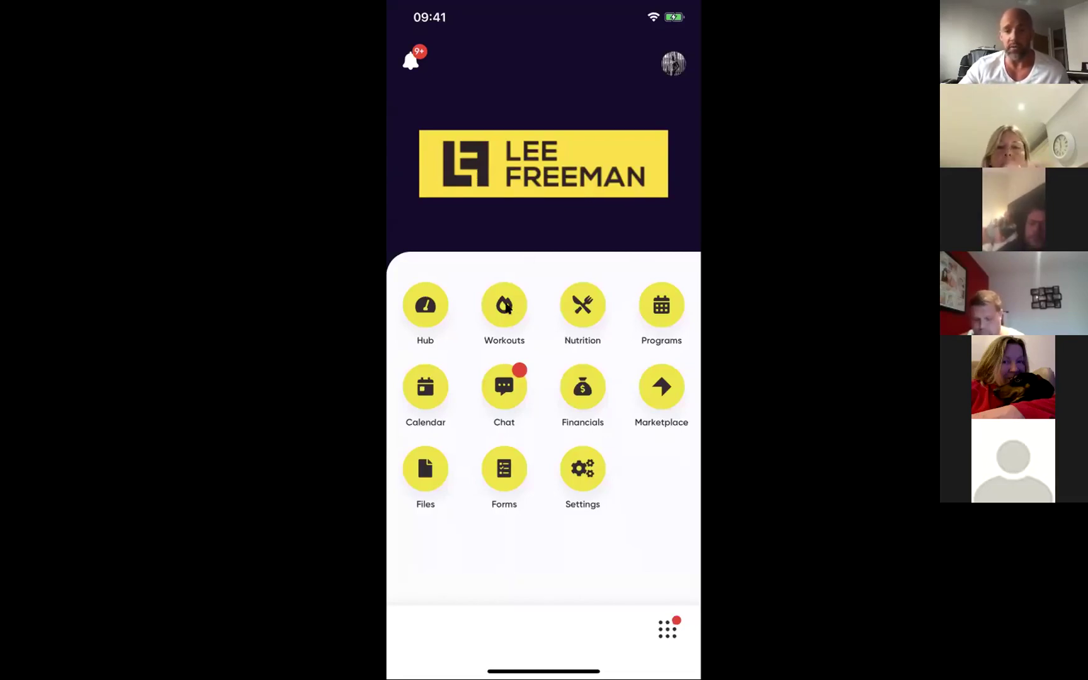
- Start the Male Beach Physique - Week 6 - 4 workout and mark the first Decline Press Ups set as completed
left_click(507, 306)
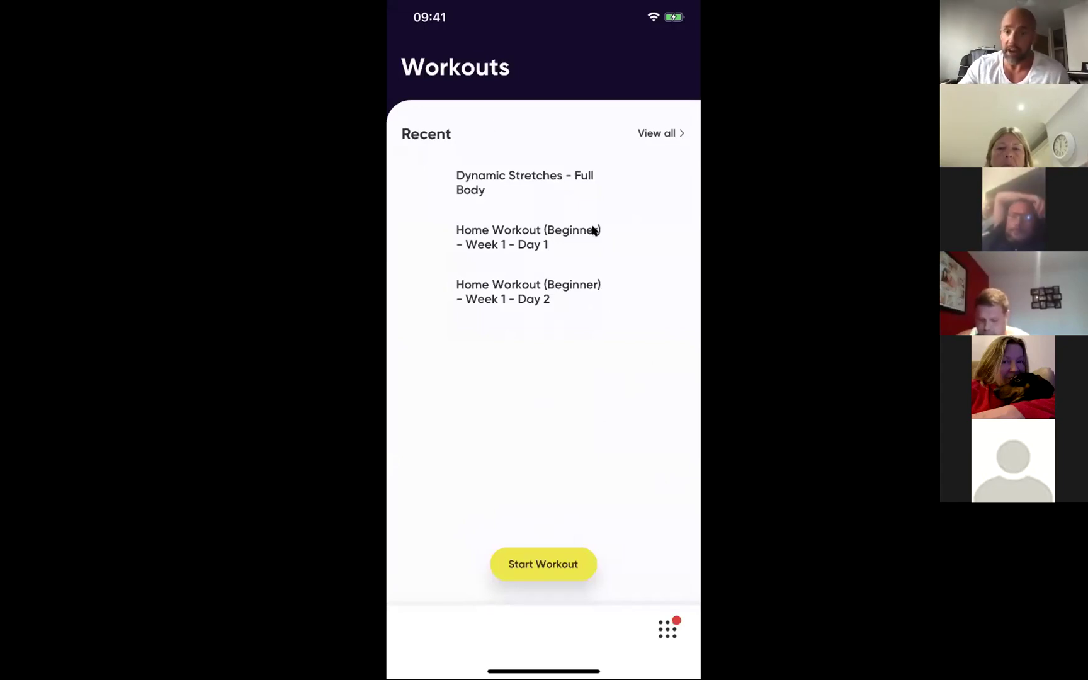
left_click(544, 580)
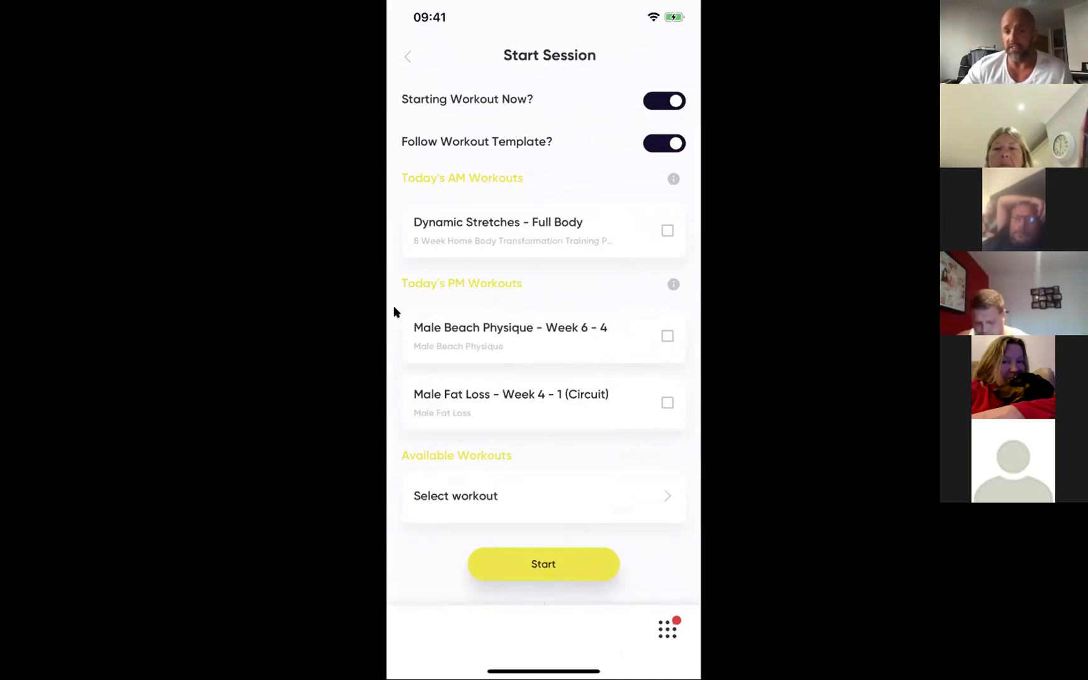
left_click(667, 336)
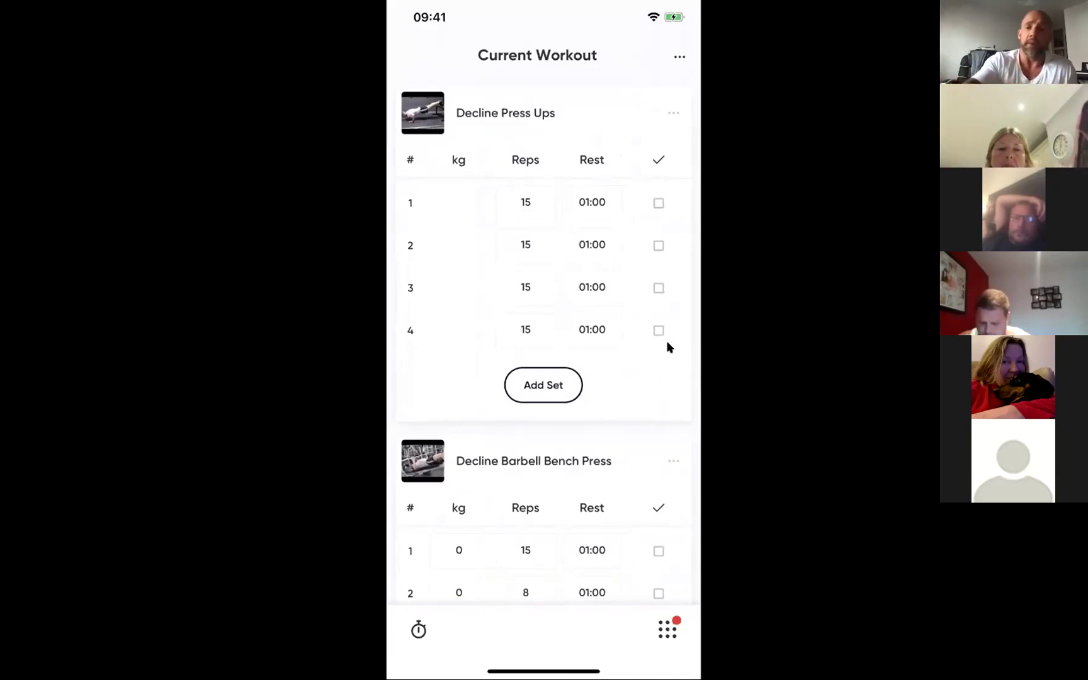
left_click(656, 203)
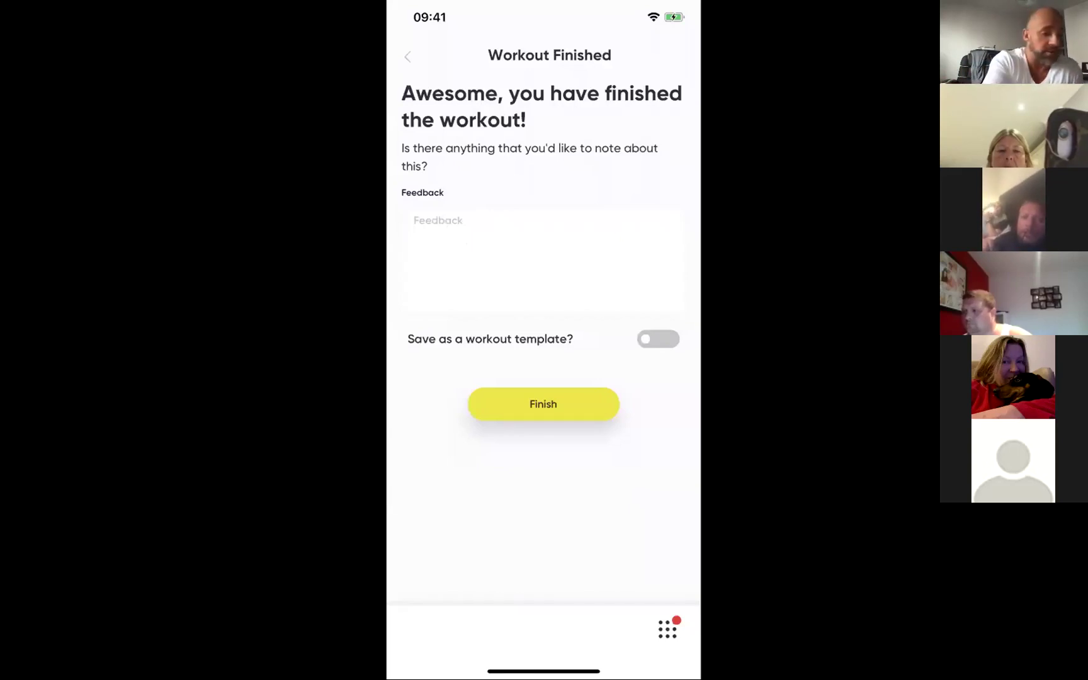
- Try saving the finished workout as a template without a title, and switch the template option back off
left_click(658, 339)
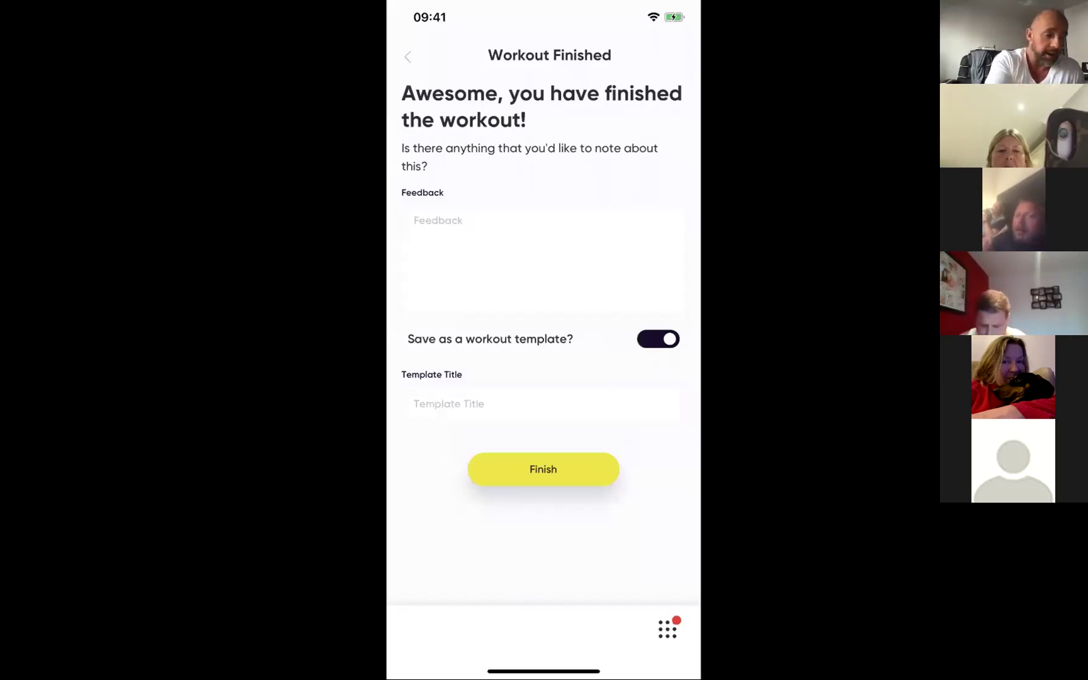
left_click(542, 403)
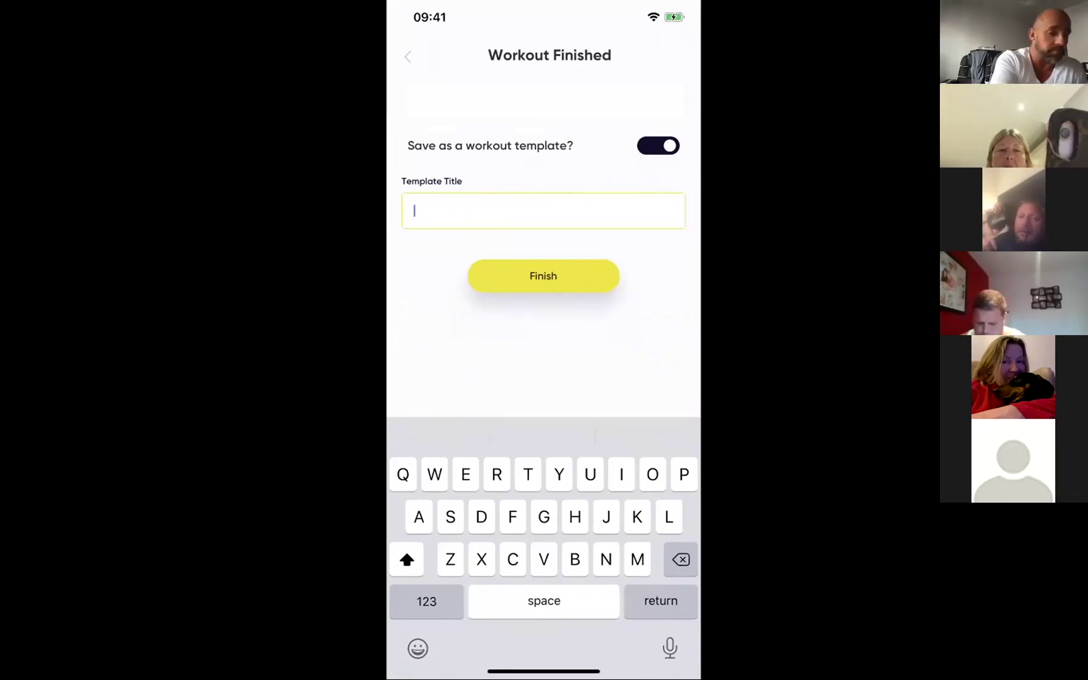
key("Return")
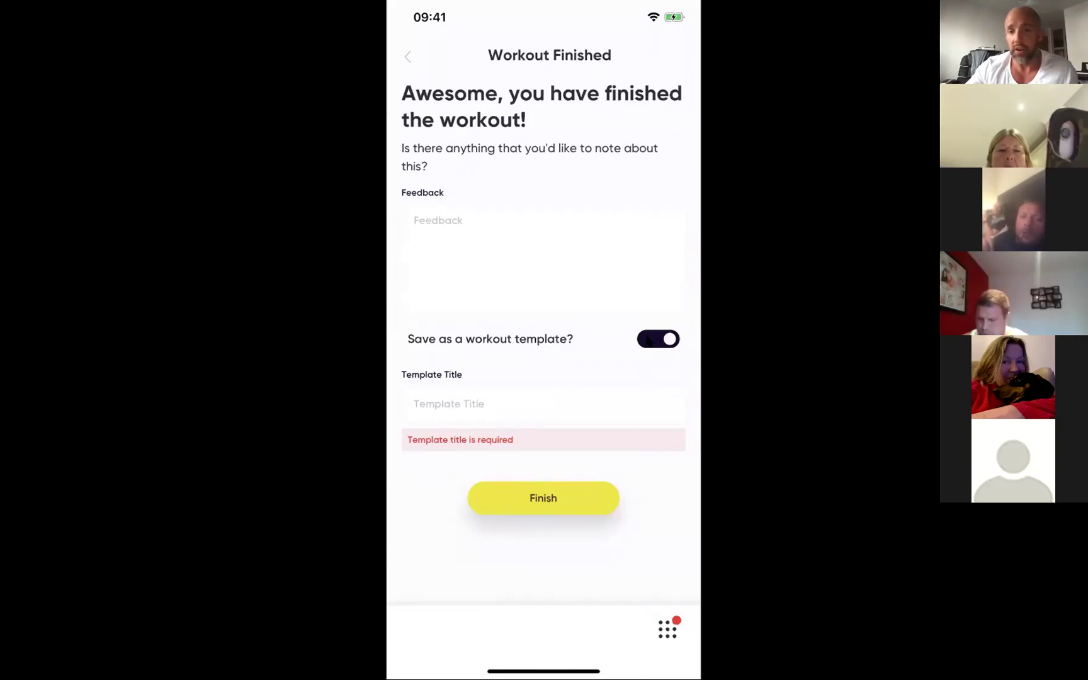
left_click(650, 341)
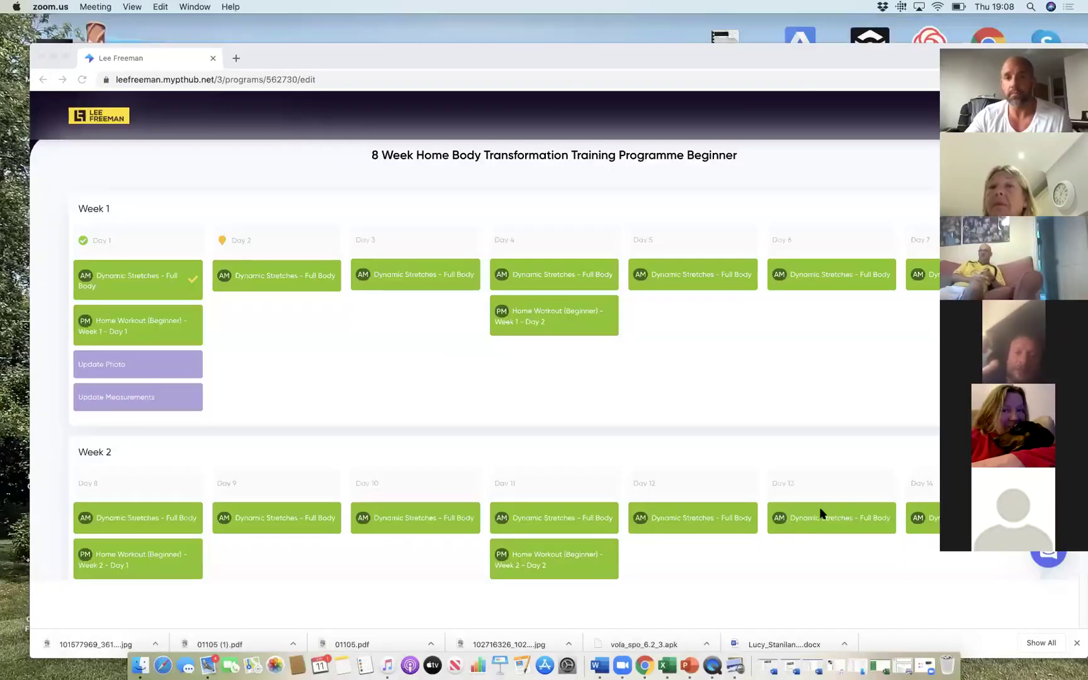
- Switch to the trainer website in Chrome and open the Dynamic Stretches - Full Body workout
left_click(771, 46)
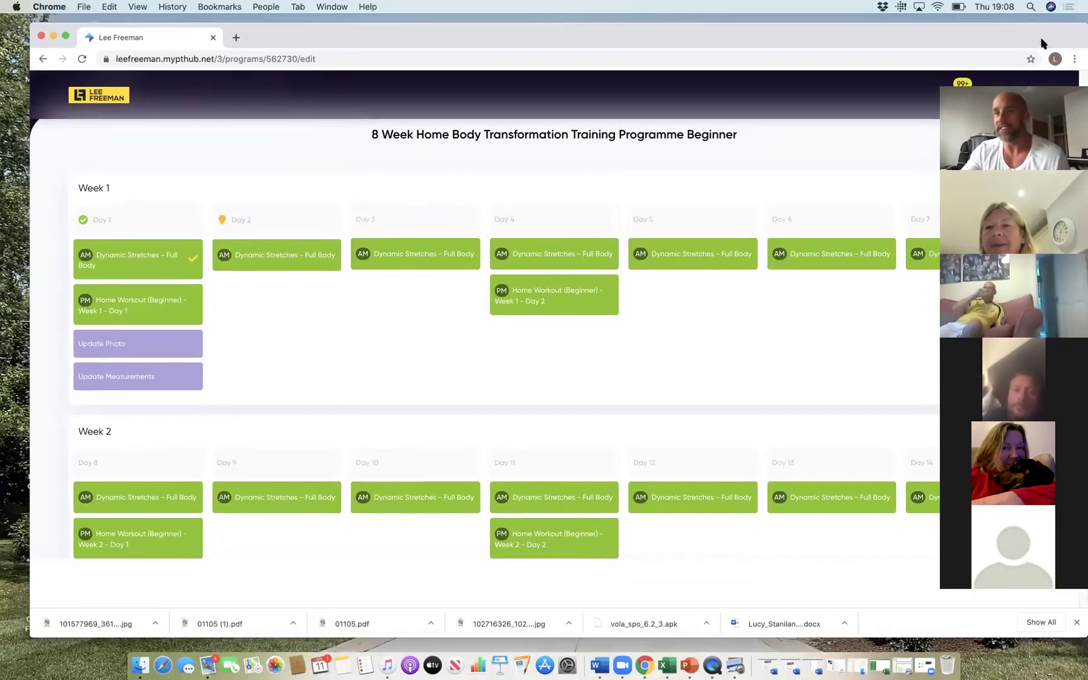
left_click_drag(1038, 26, 942, 18)
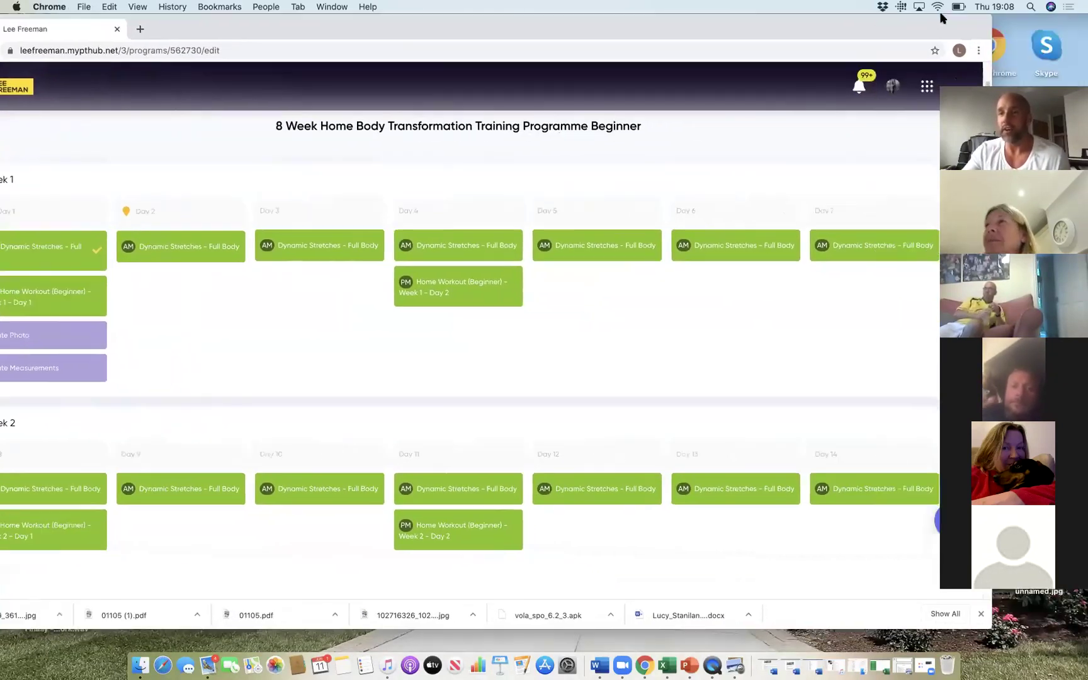
left_click(926, 86)
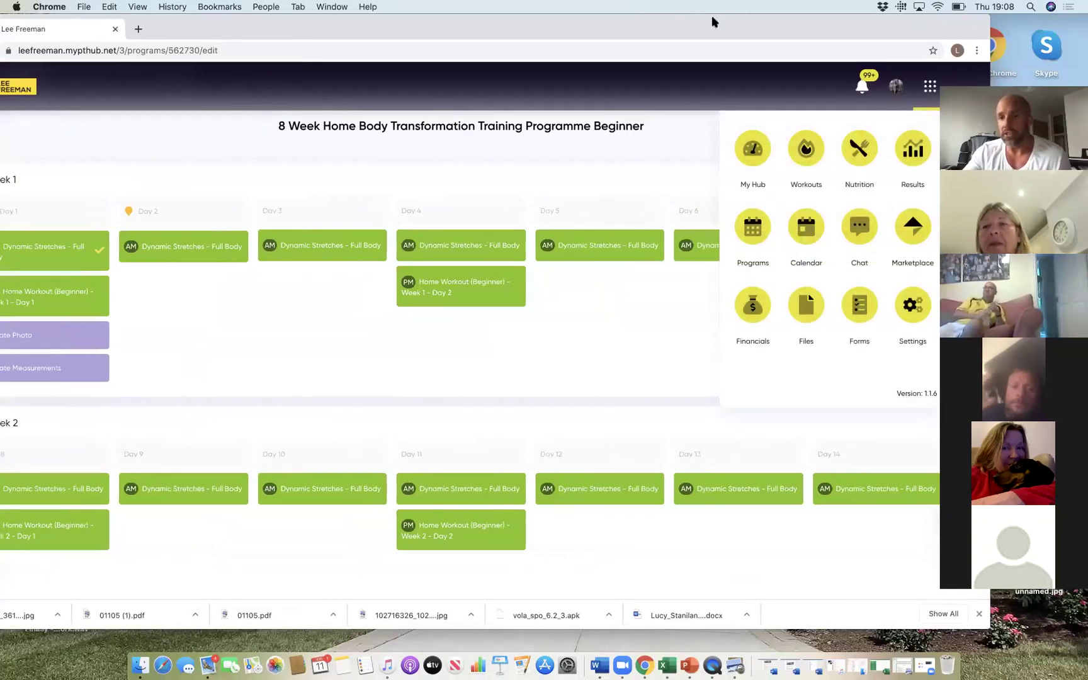
left_click_drag(712, 22, 507, 22)
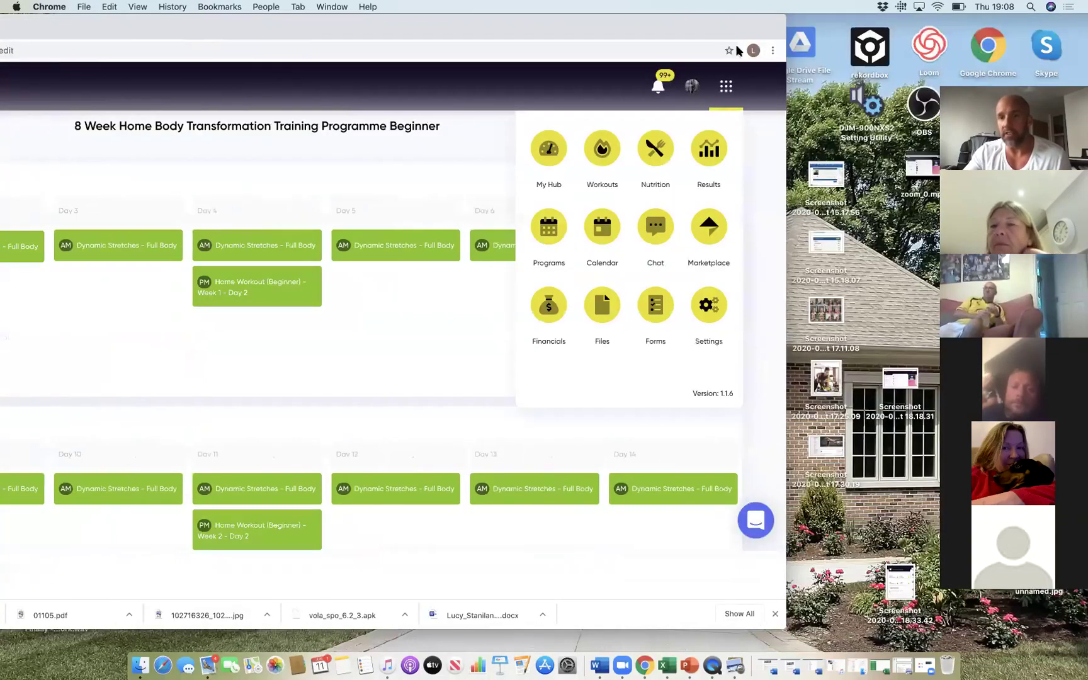
left_click_drag(738, 27, 993, 32)
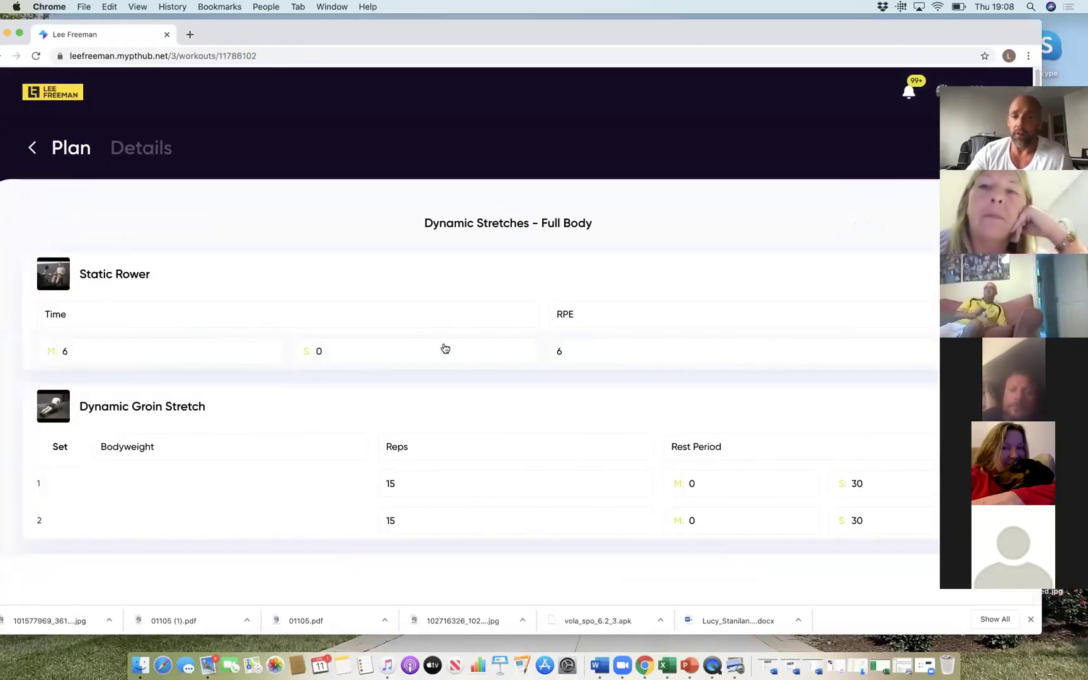
- Review all exercises in the Dynamic Stretches - Full Body plan and return to the workout list
scroll(445, 348, "down", 10)
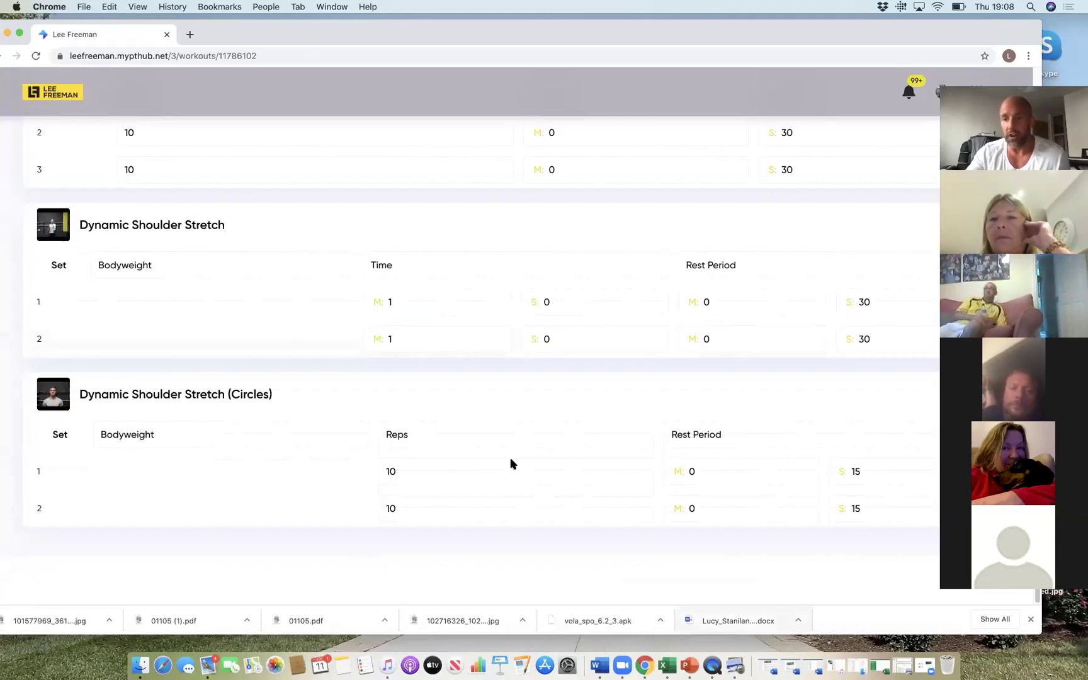
scroll(417, 409, "up", 10)
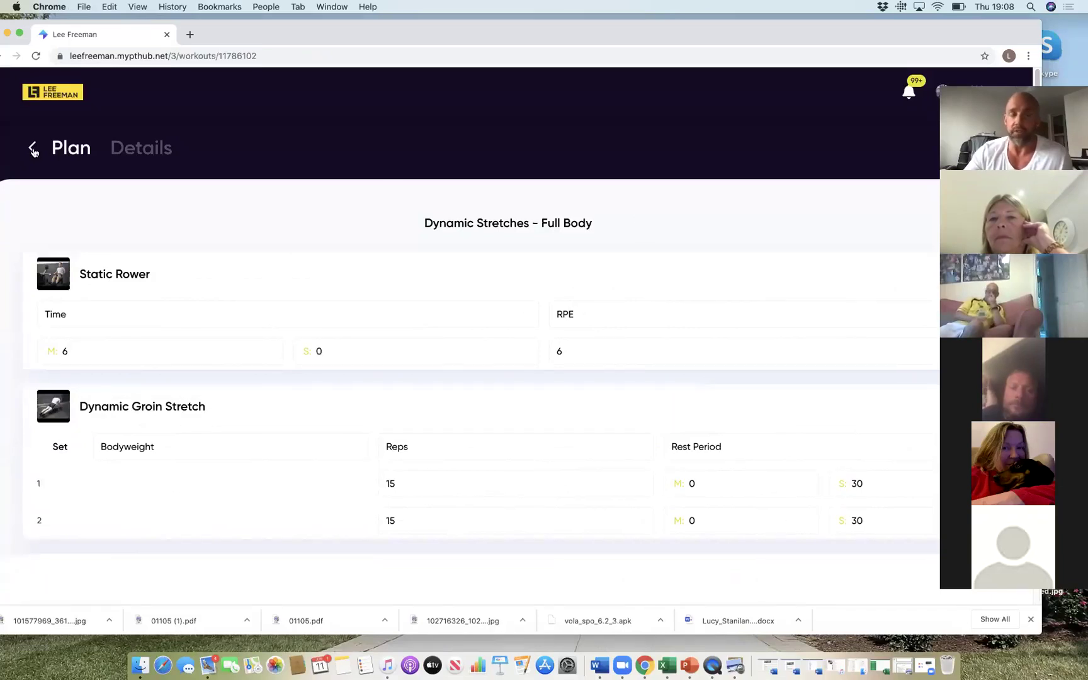
left_click(32, 149)
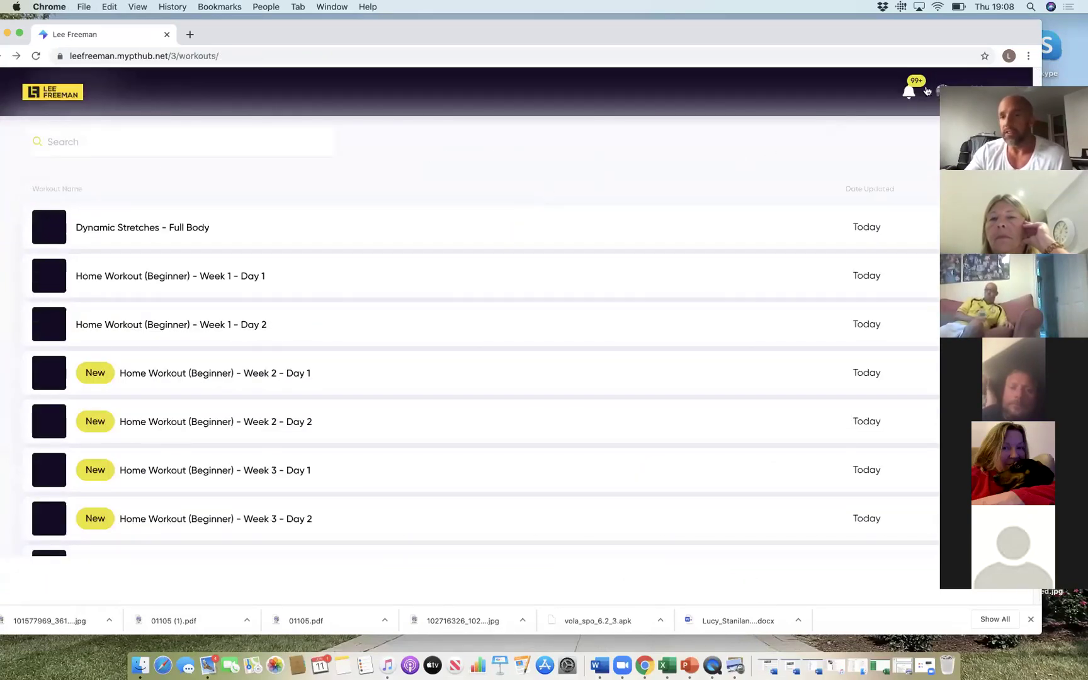
- Open the 8 Week Home Body Transformation Training Programme Beginner from the training programs
left_click_drag(984, 32, 900, 31)
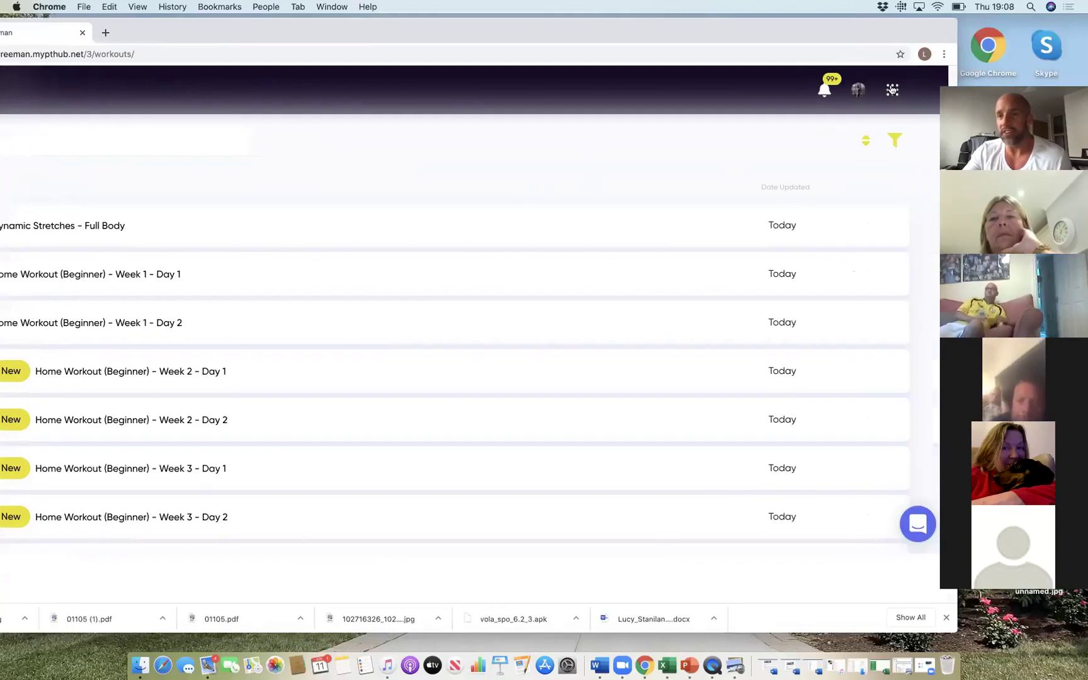
left_click(897, 90)
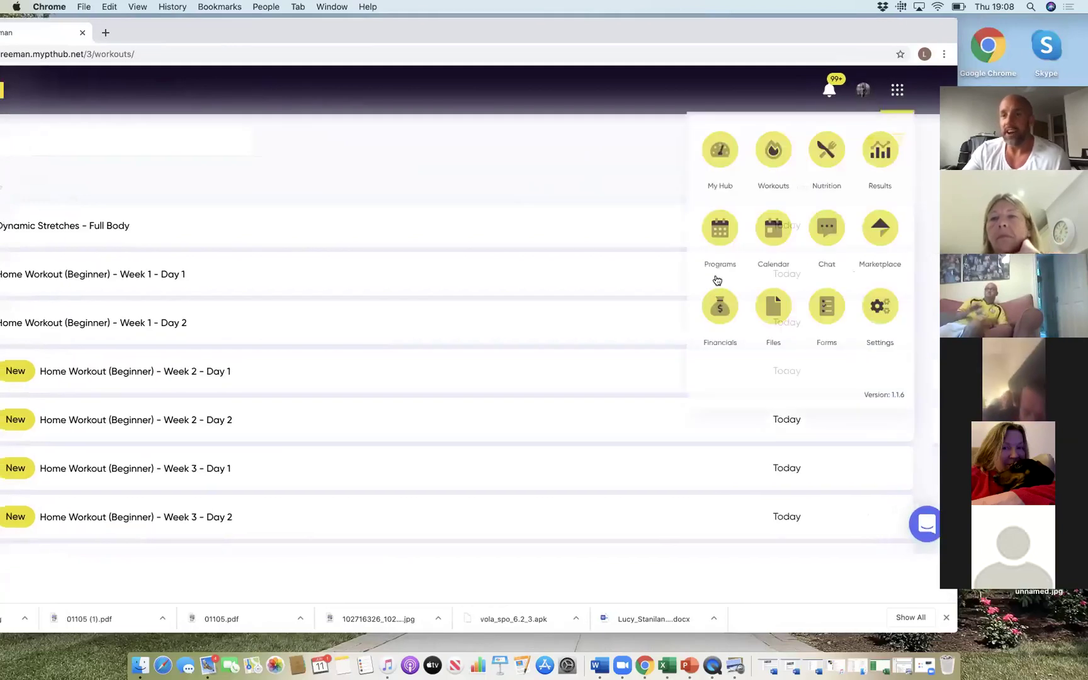
left_click(716, 235)
left_click_drag(652, 23, 762, 31)
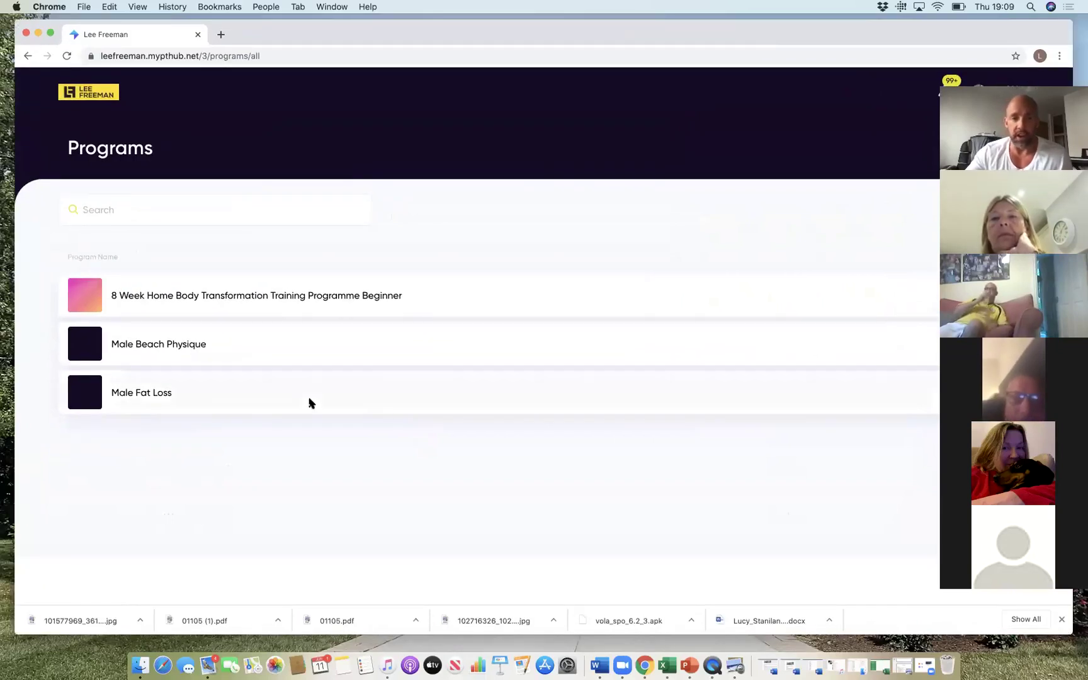
left_click(256, 300)
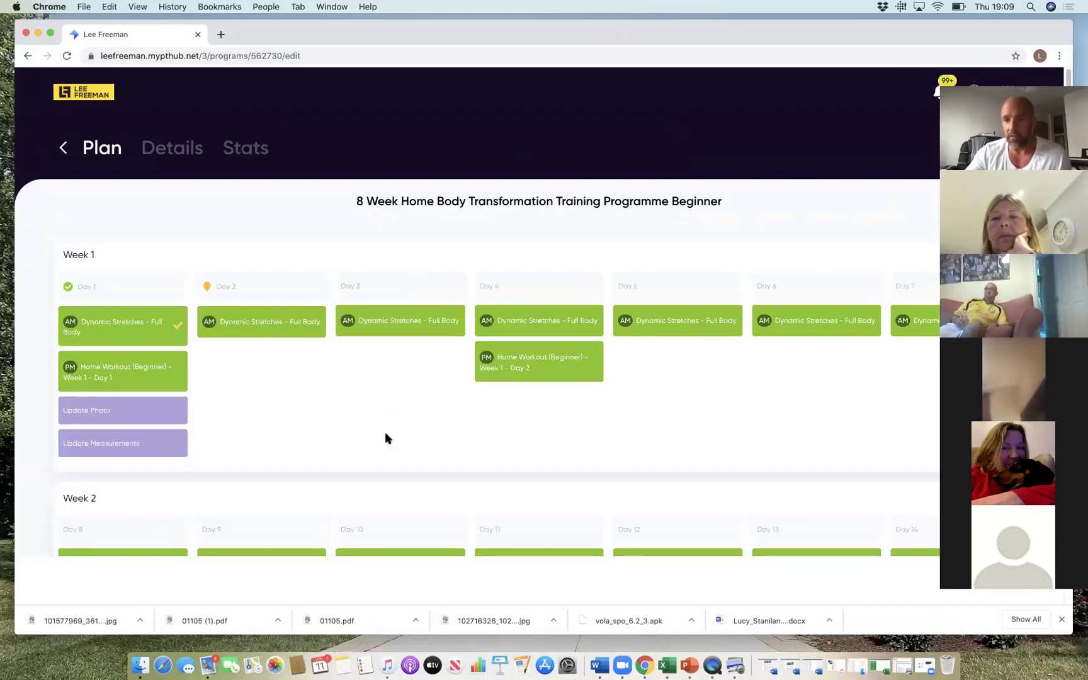
- Examine the programme's schedule from Week 1 through Week 8, including daily stretches, home workouts, photo and measurement updates
scroll(402, 419, "down", 15)
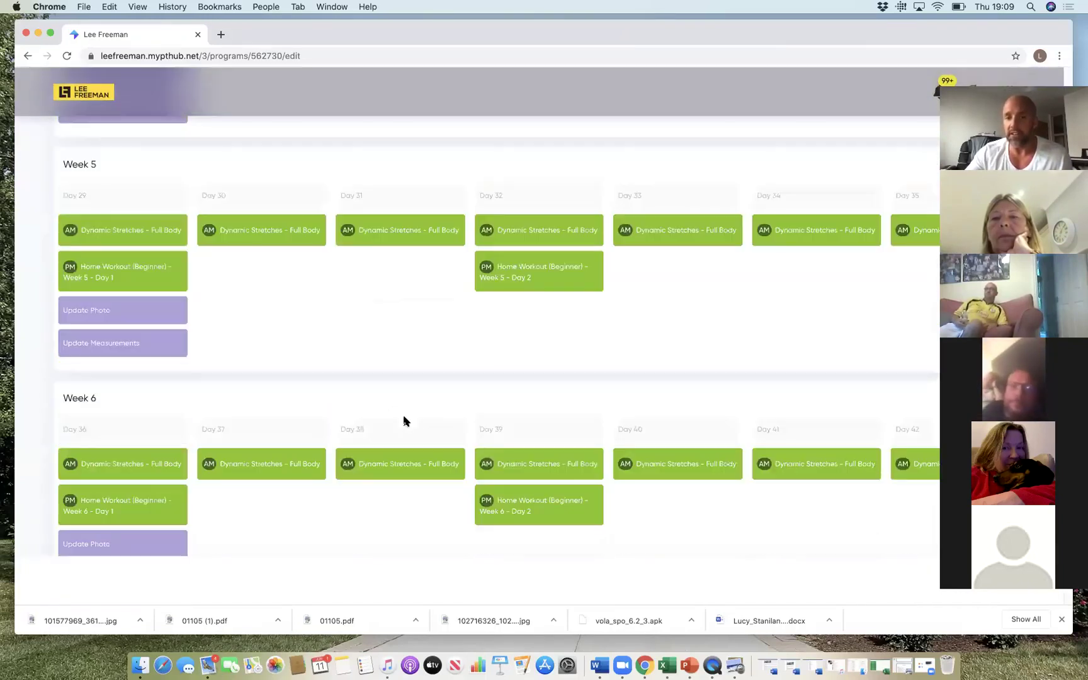
scroll(403, 419, "down", 5)
scroll(403, 420, "up", 10)
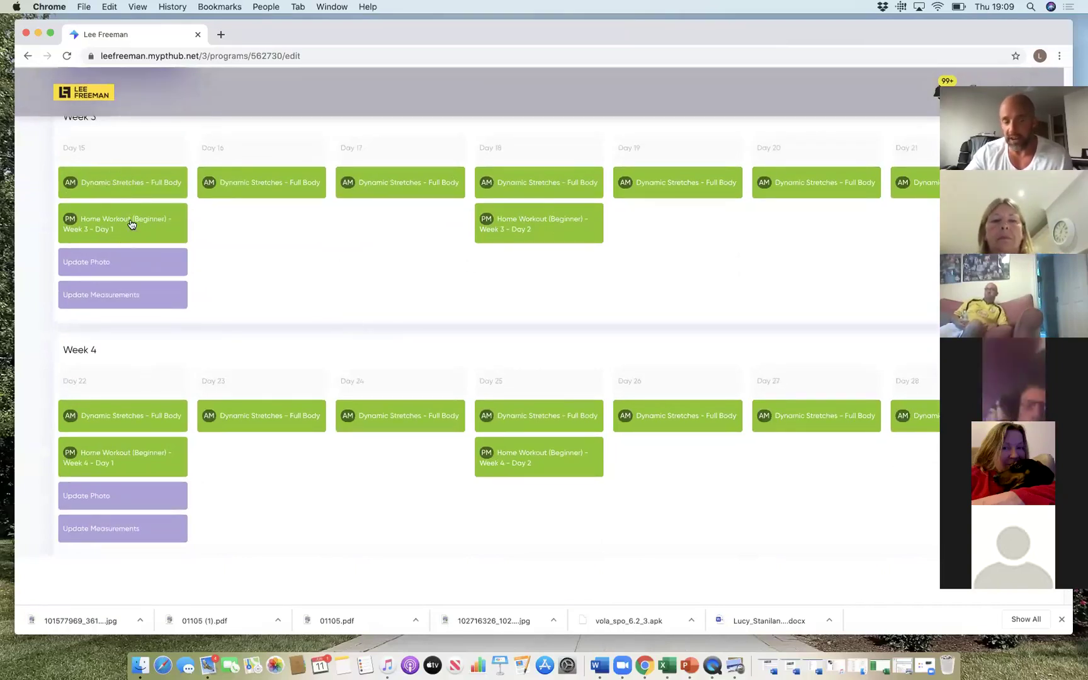
scroll(168, 228, "up", 6)
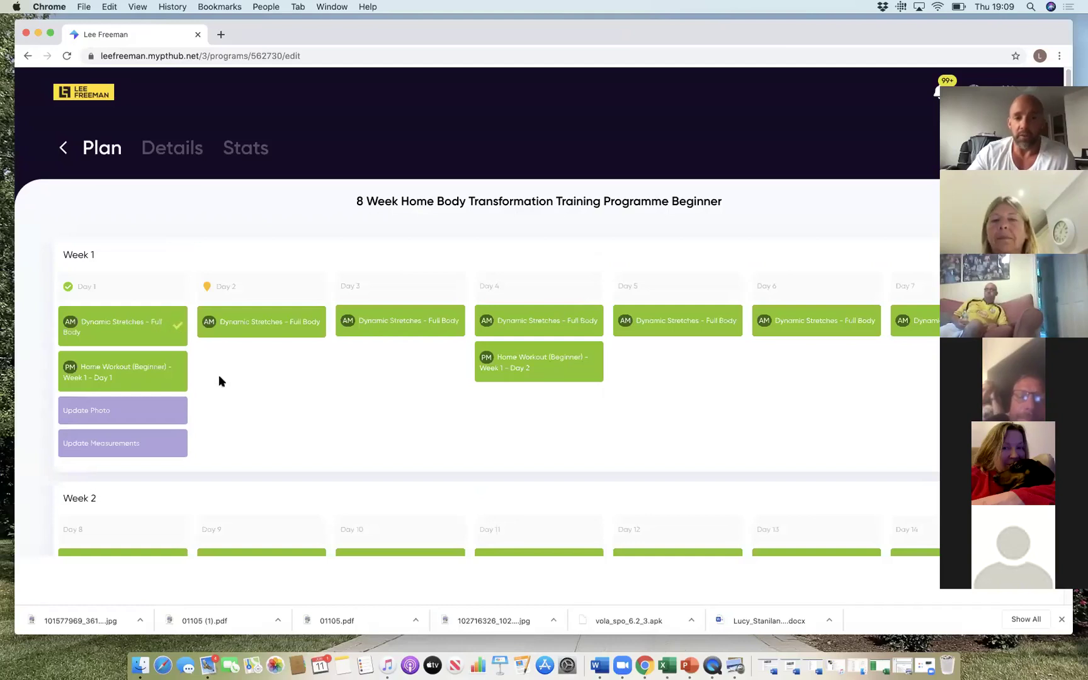
scroll(214, 365, "down", 5)
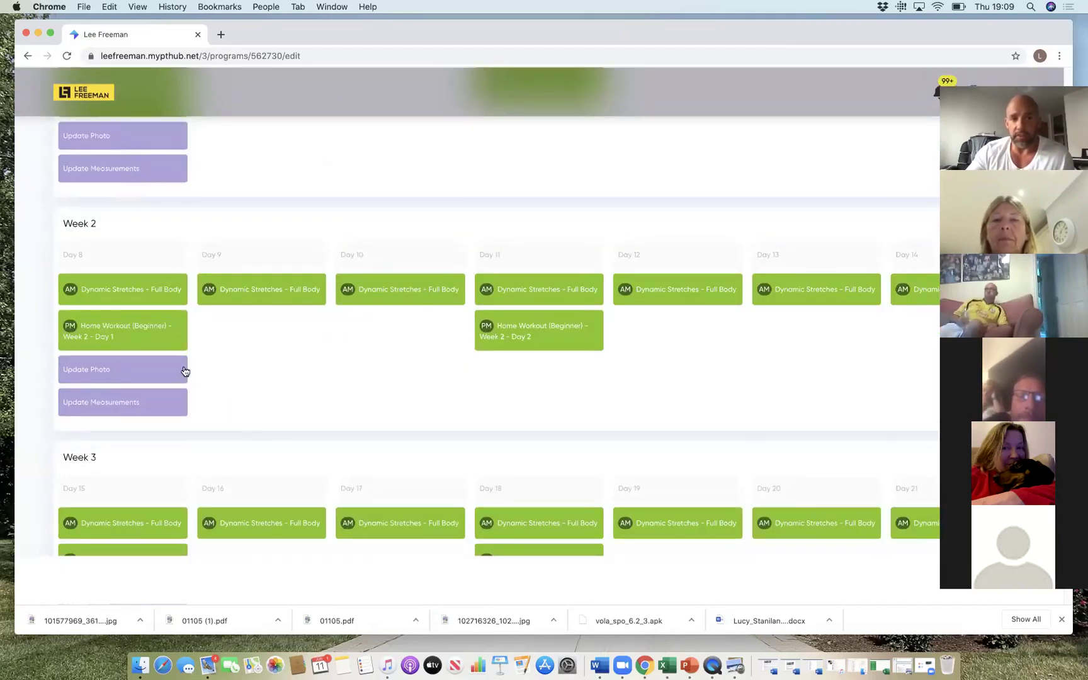
scroll(121, 409, "down", 5)
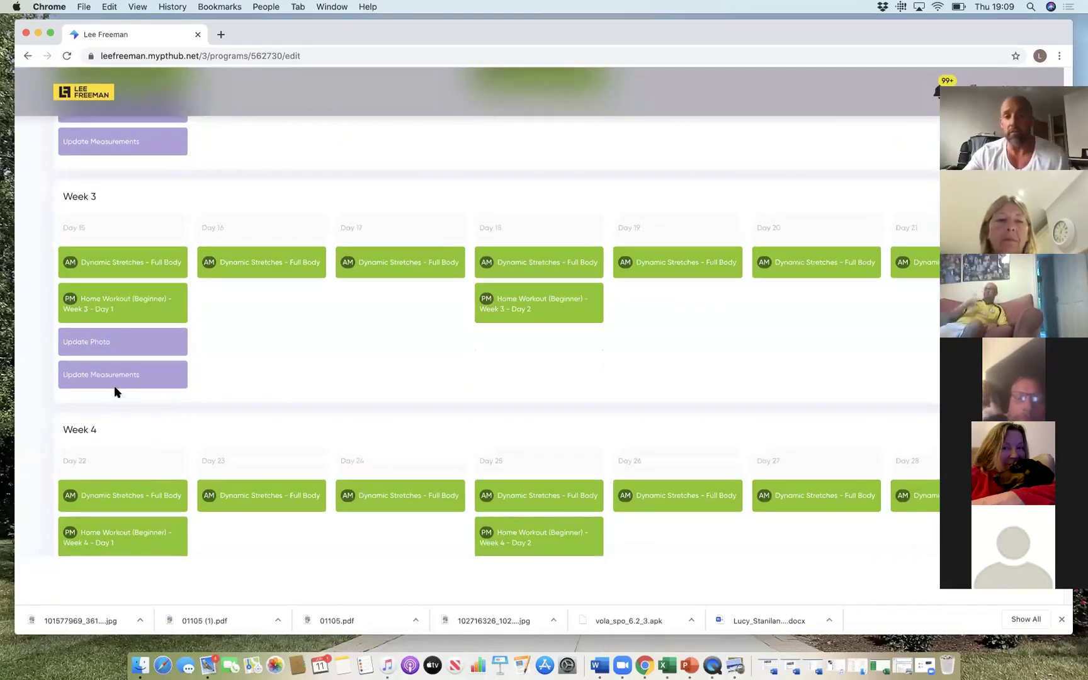
scroll(114, 389, "down", 15)
scroll(115, 394, "down", 5)
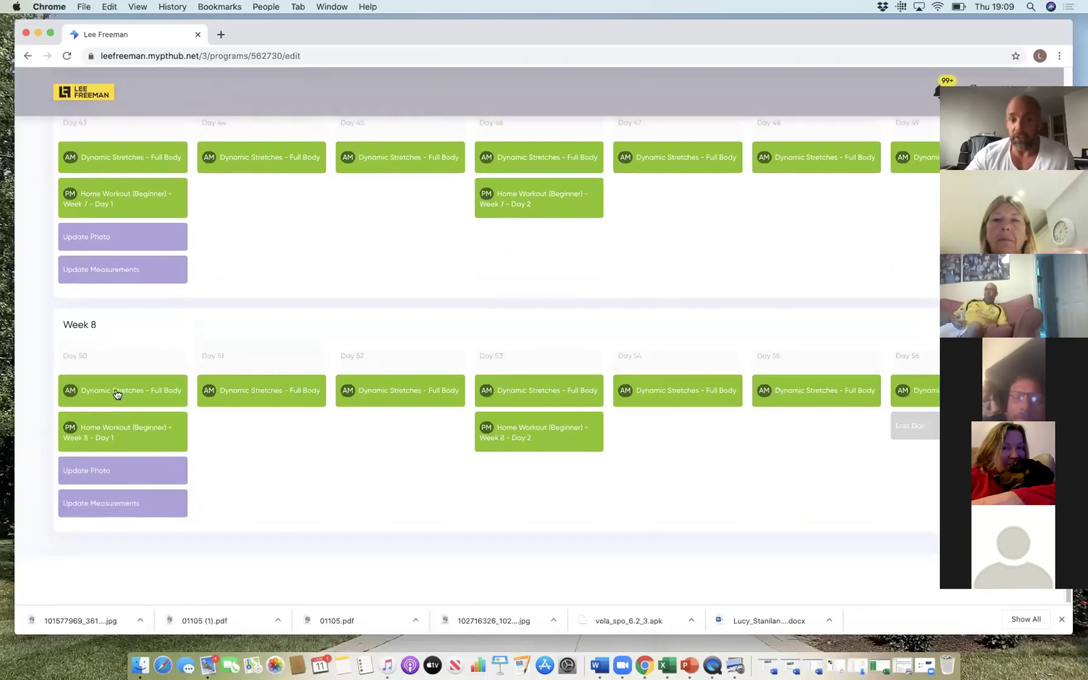
scroll(208, 384, "up", 20)
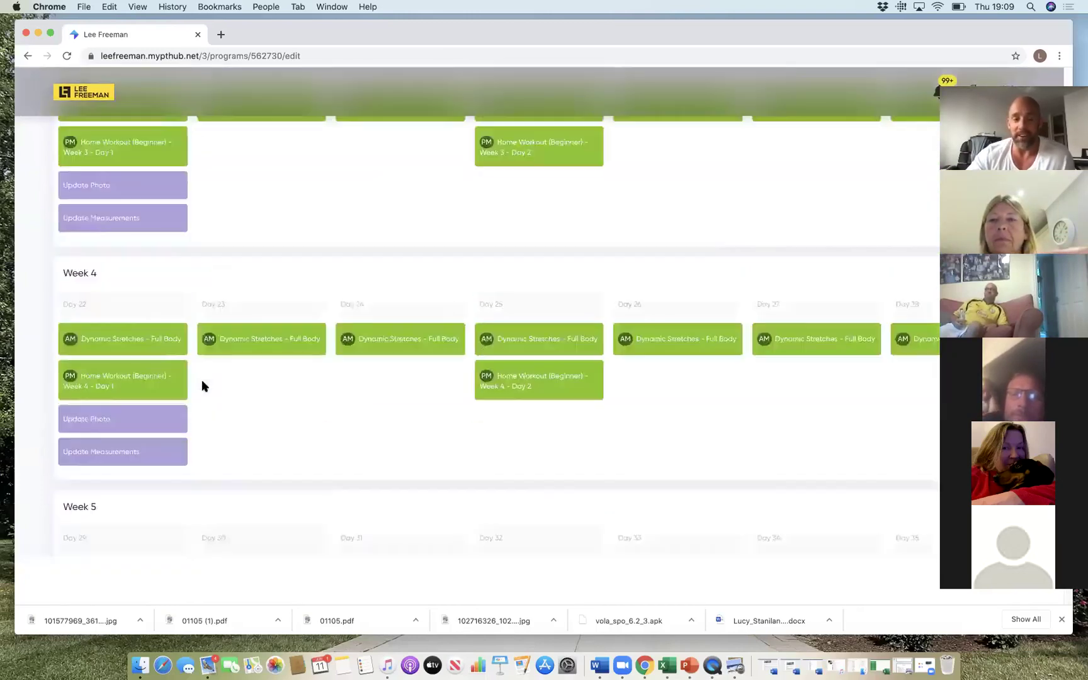
scroll(203, 384, "up", 6)
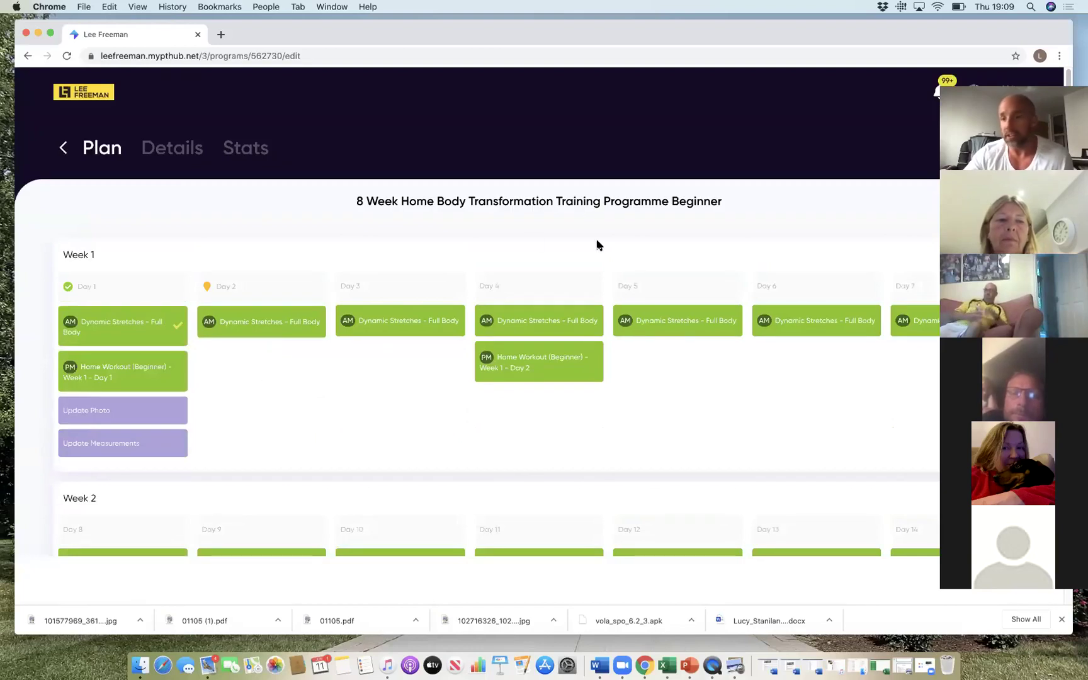
- Move the browser window clear of the video call thumbnails and display the website's section overview
left_click_drag(831, 31, 827, 29)
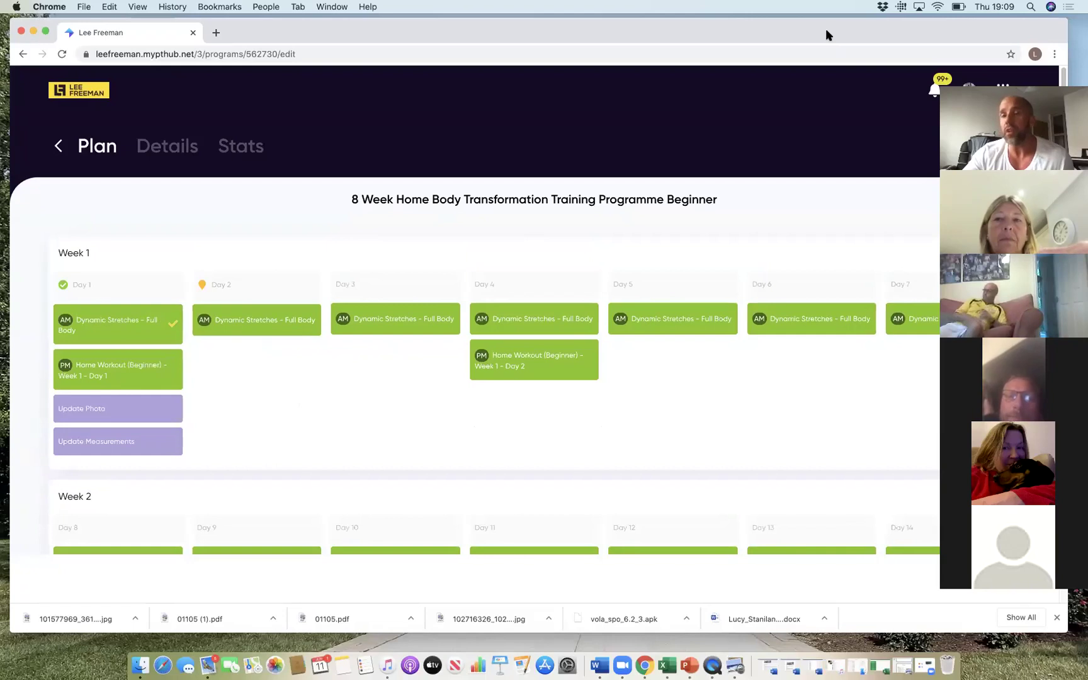
left_click_drag(824, 33, 790, 30)
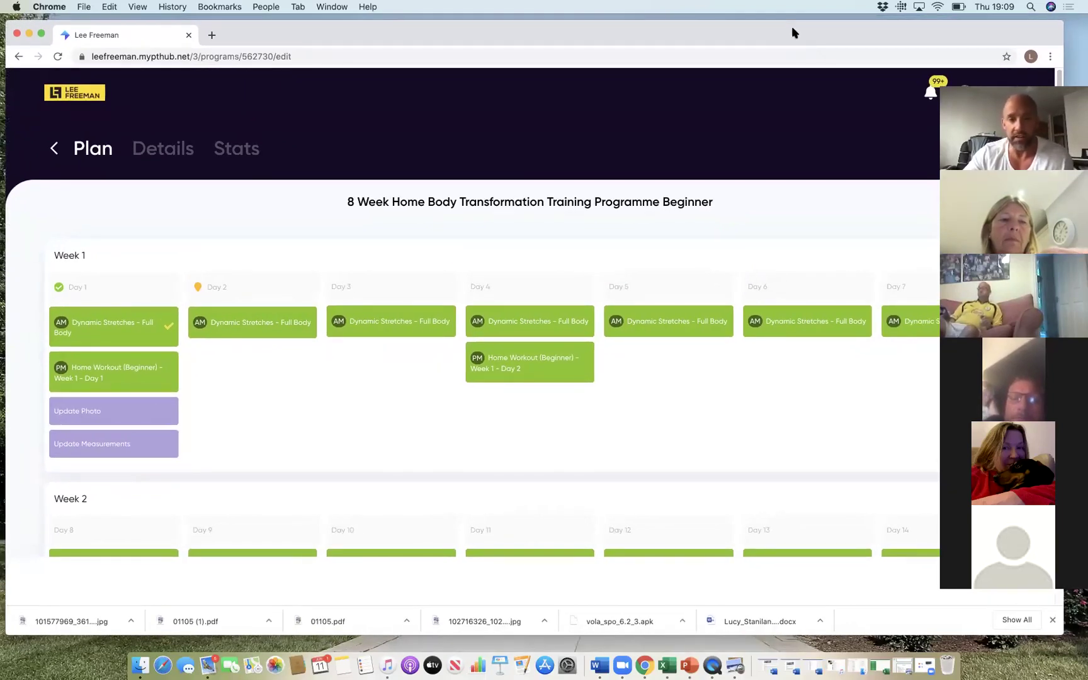
left_click_drag(896, 37, 795, 34)
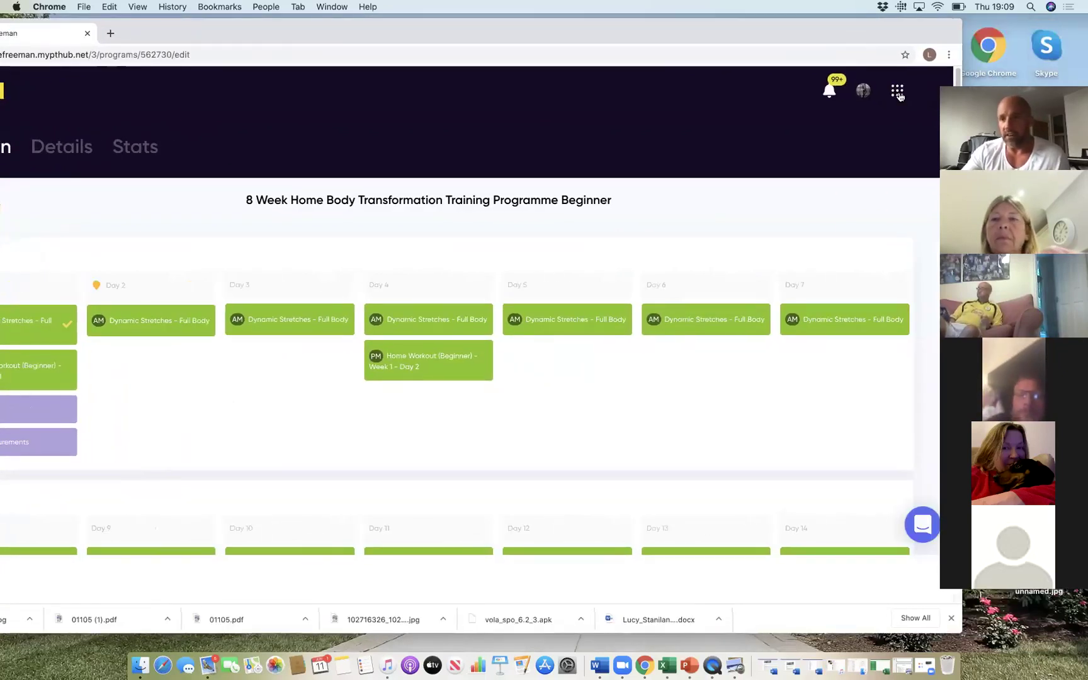
left_click(899, 96)
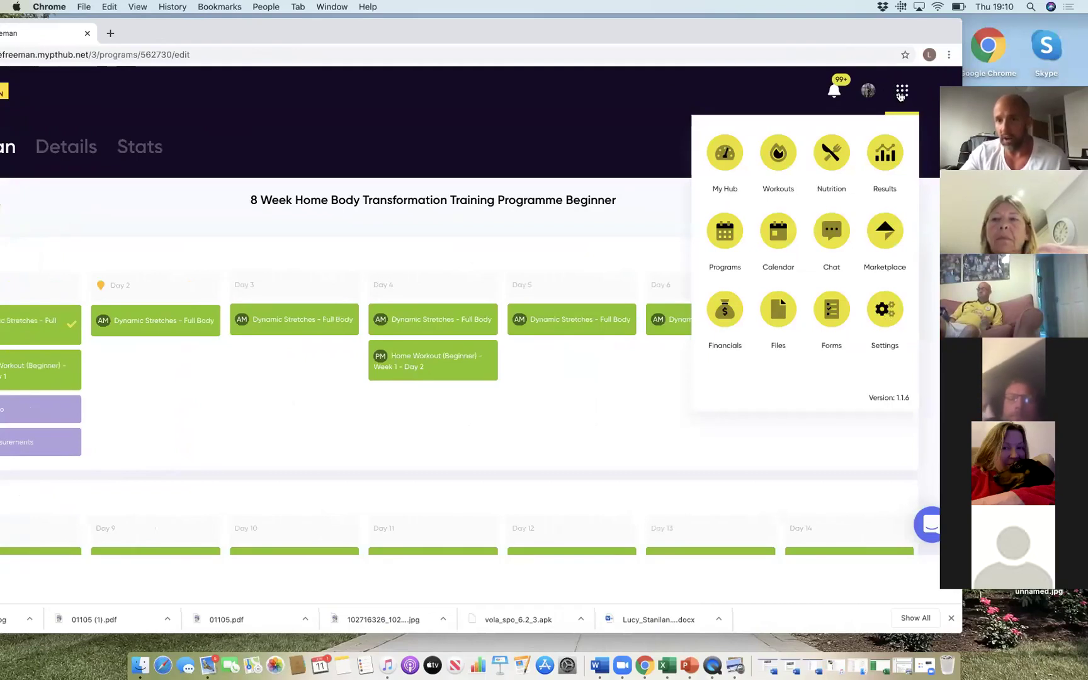
double_click(735, 27)
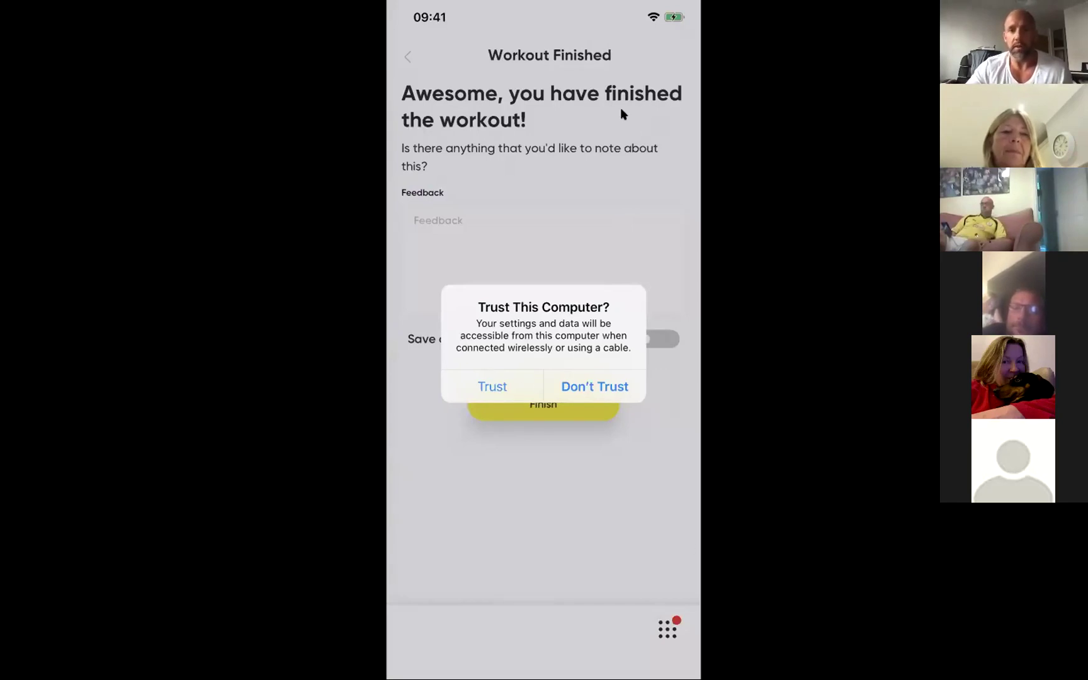
- Switch to the mirrored phone, trust the connected computer, and open the mobile app's Nutrition section
left_click(497, 387)
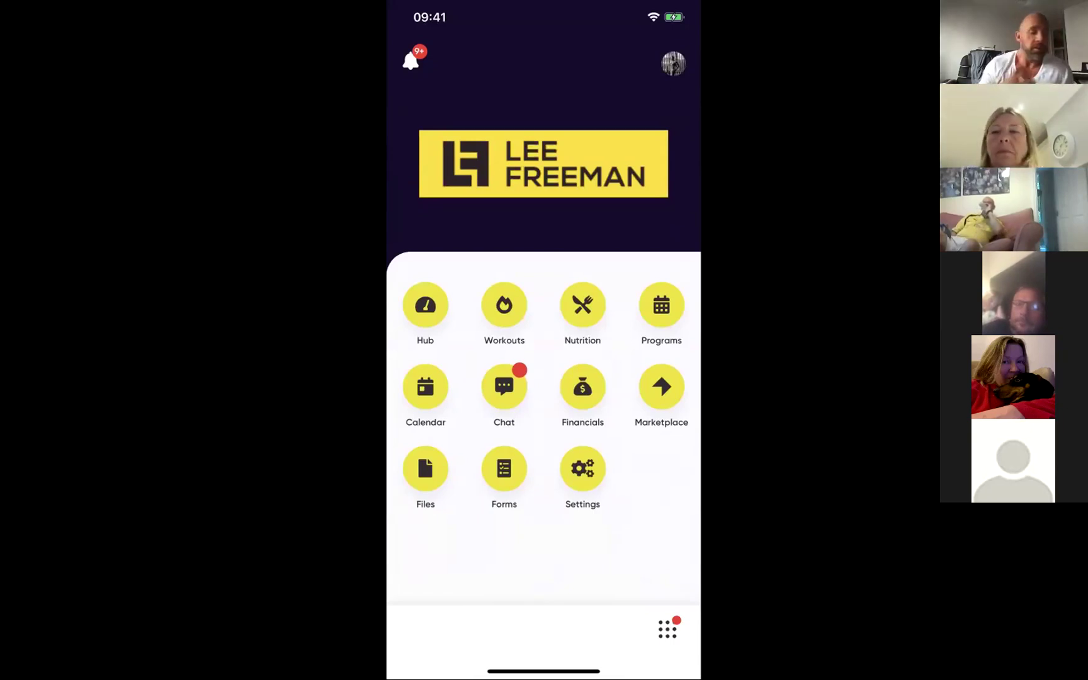
left_click(583, 305)
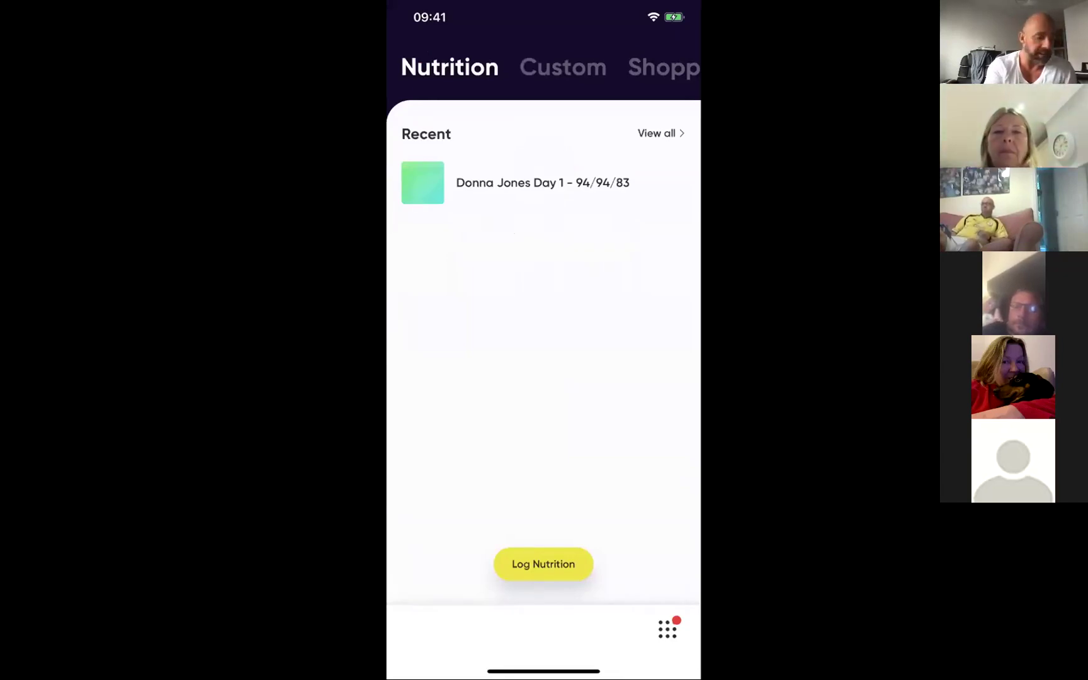
- Open a nutrition log for 11th June 2020 and view the assigned nutrition plan selection
left_click(542, 183)
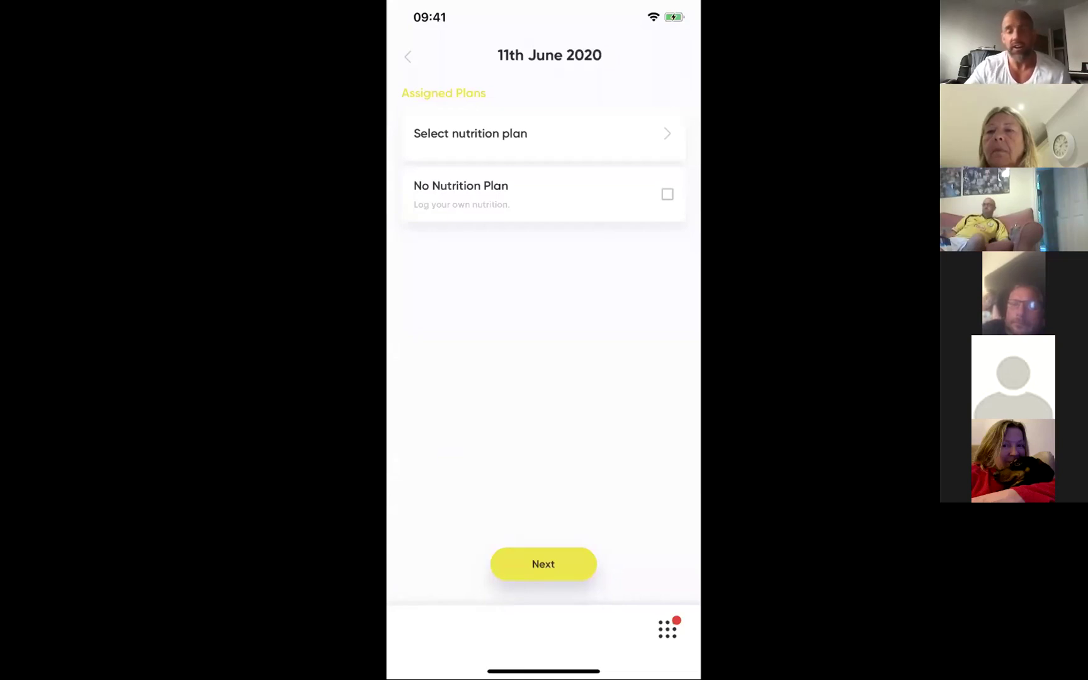
left_click(667, 134)
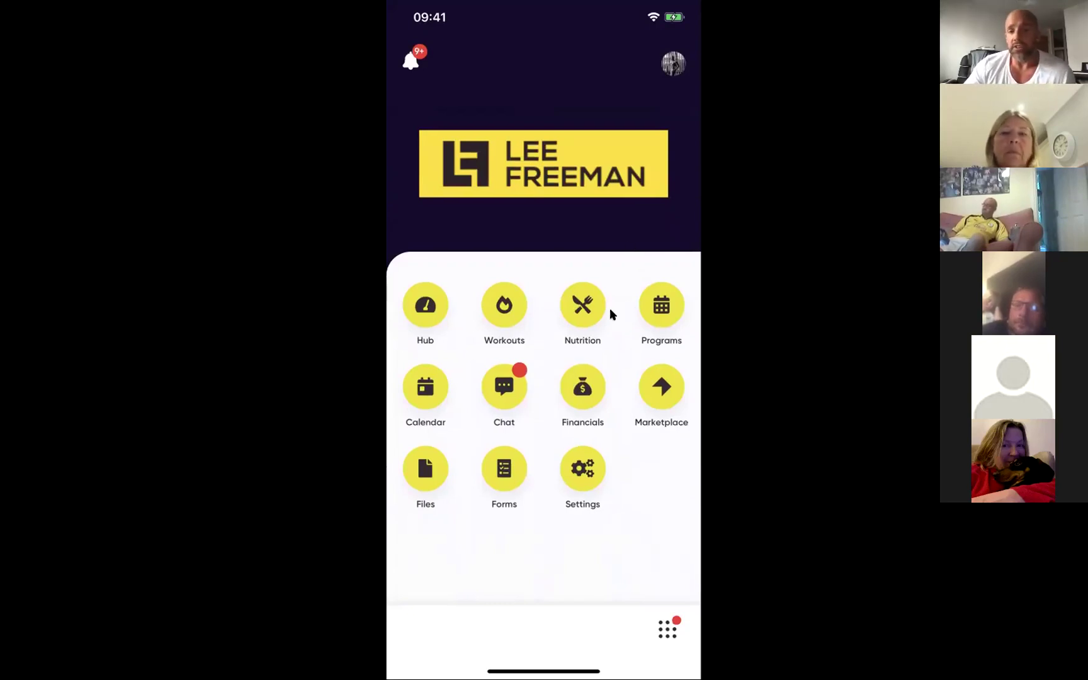
- Open the Files section and browse the alphabetical list of nutrition plan documents and the body transformation e-book
left_click(435, 461)
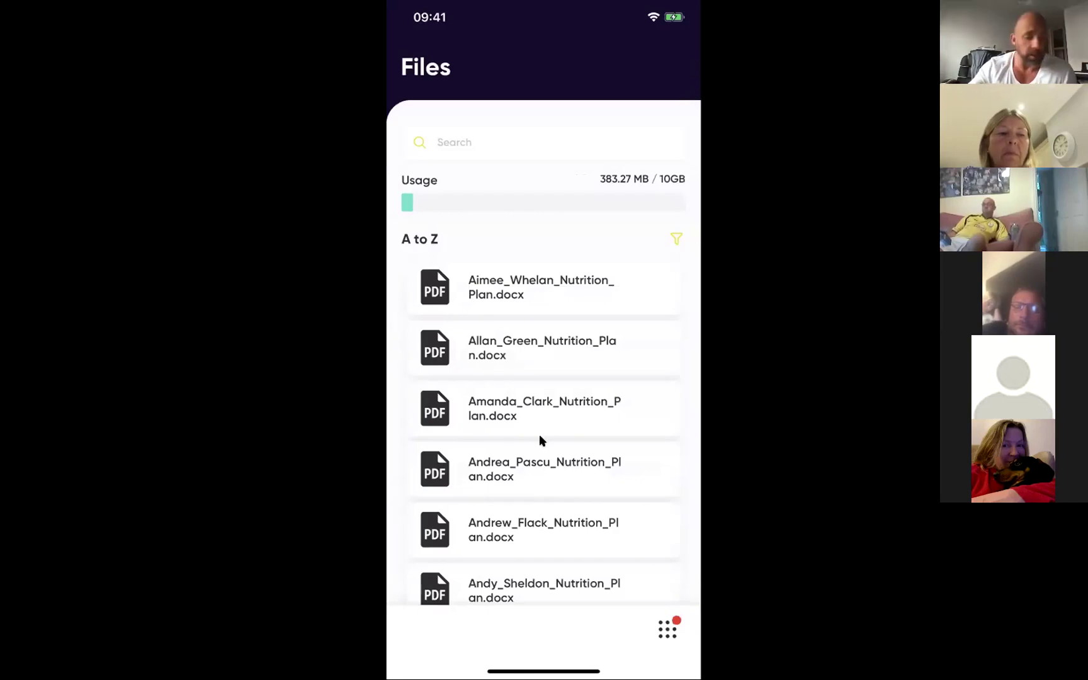
scroll(539, 440, "down", 6)
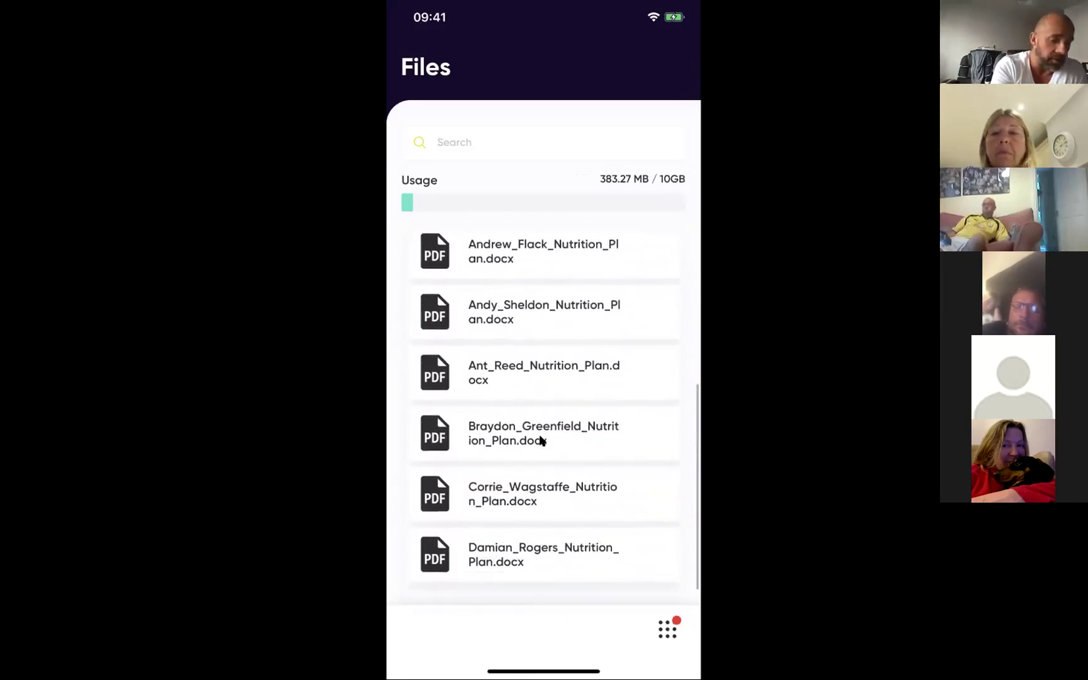
scroll(539, 435, "down", 7)
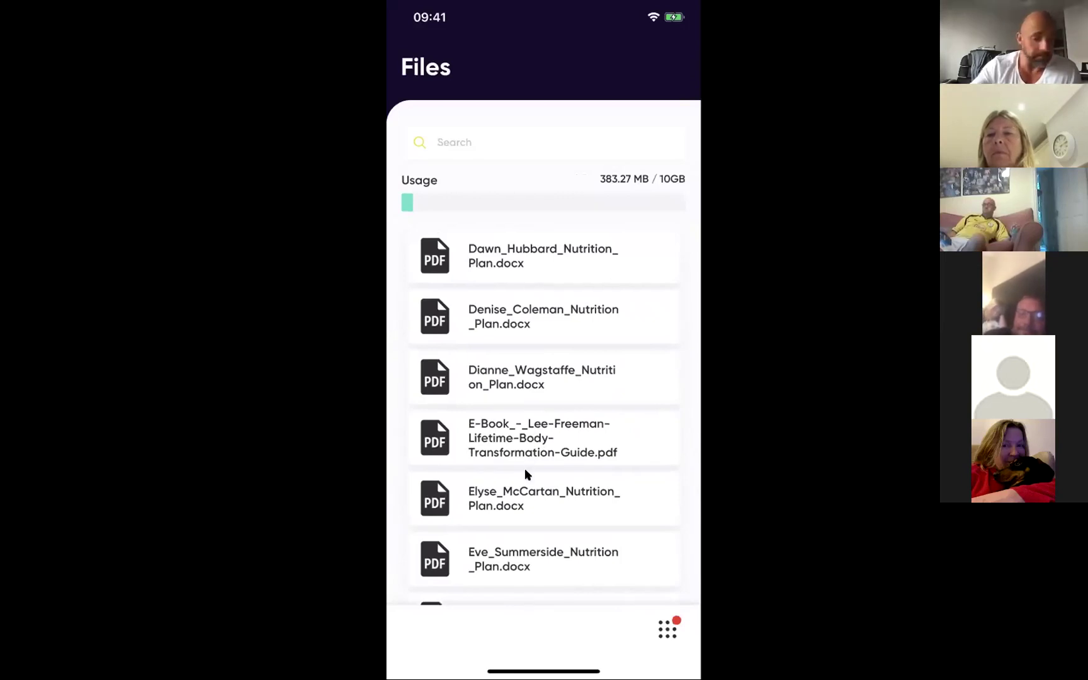
scroll(524, 469, "down", 4)
scroll(524, 468, "down", 10)
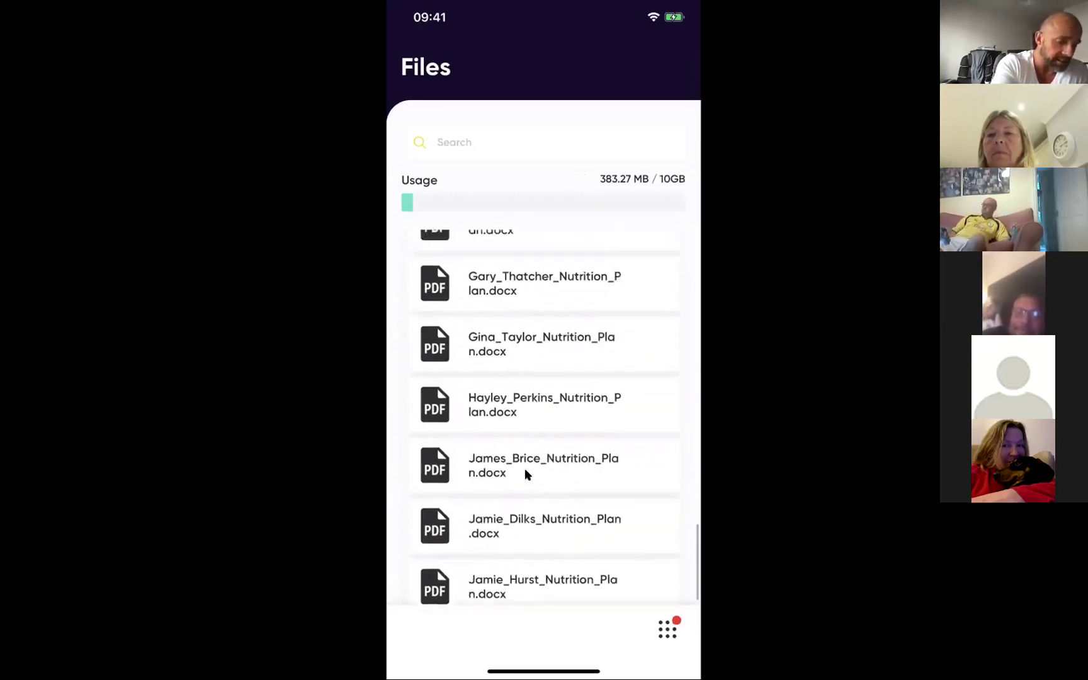
scroll(526, 470, "down", 15)
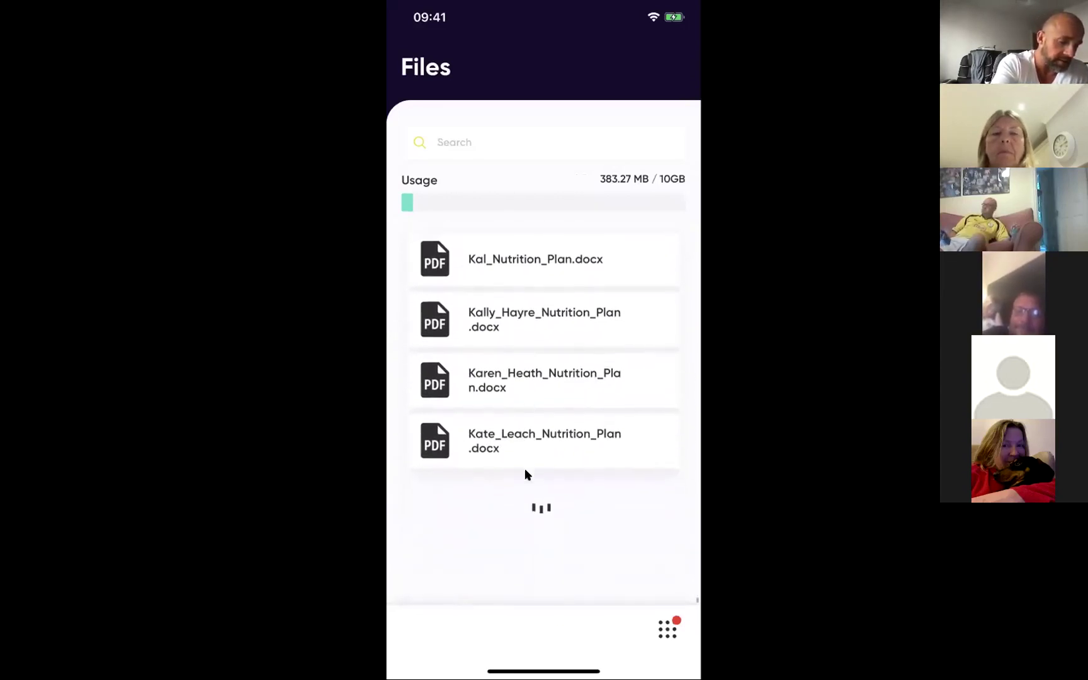
scroll(524, 469, "down", 8)
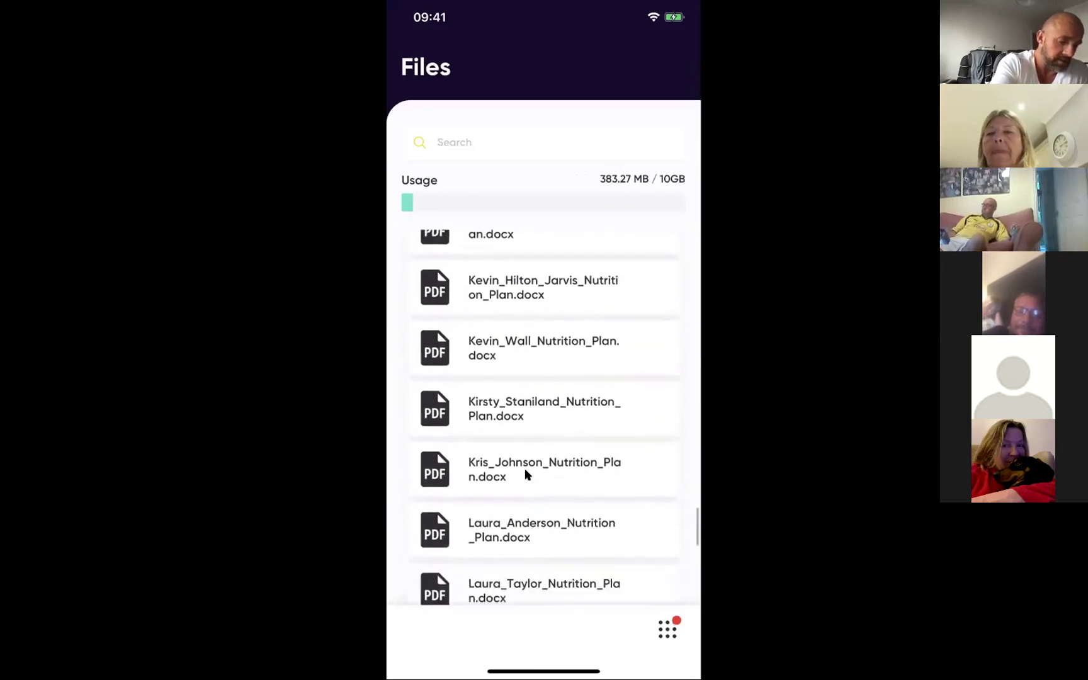
scroll(527, 469, "down", 4)
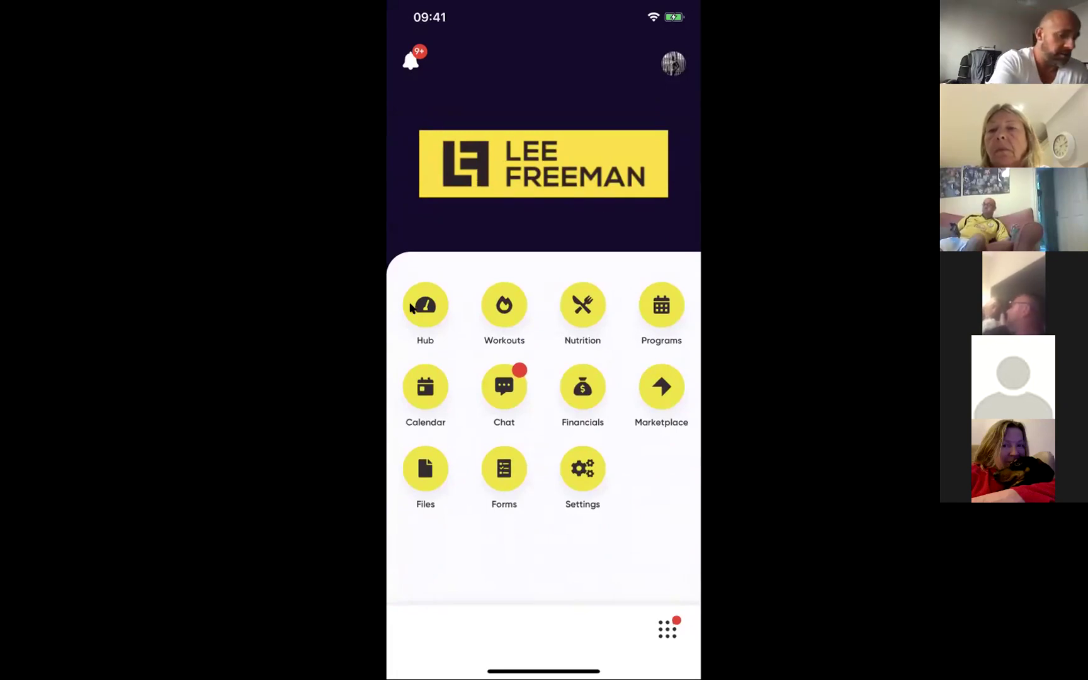
- Open the Hub's Today page, check the app's section overview and return to Today
left_click(411, 307)
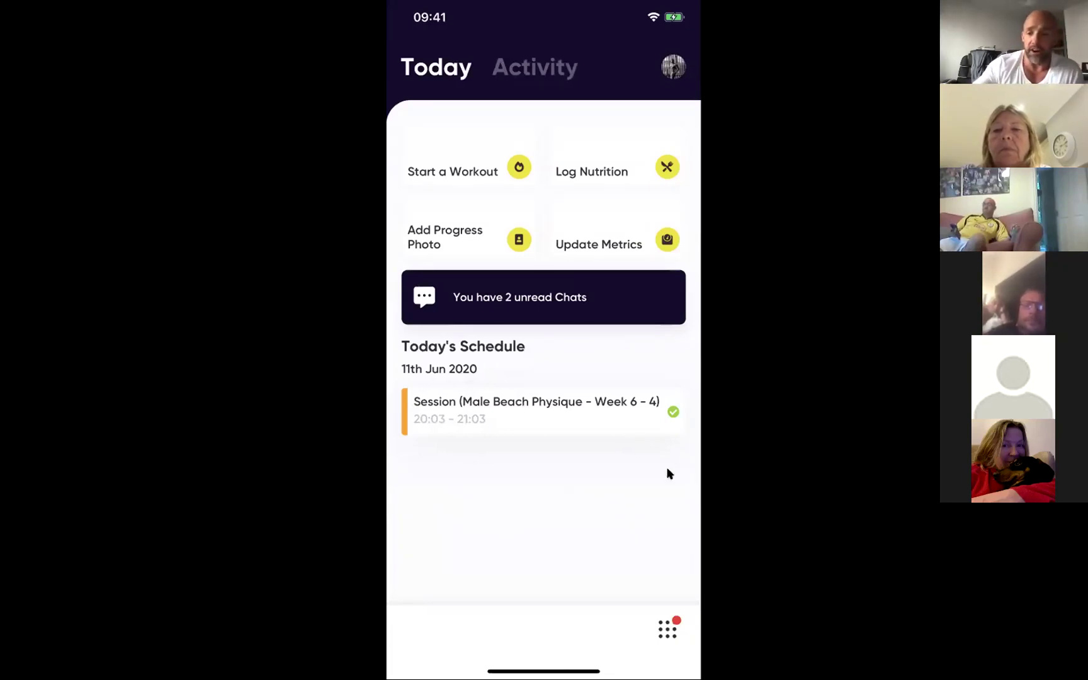
left_click(659, 622)
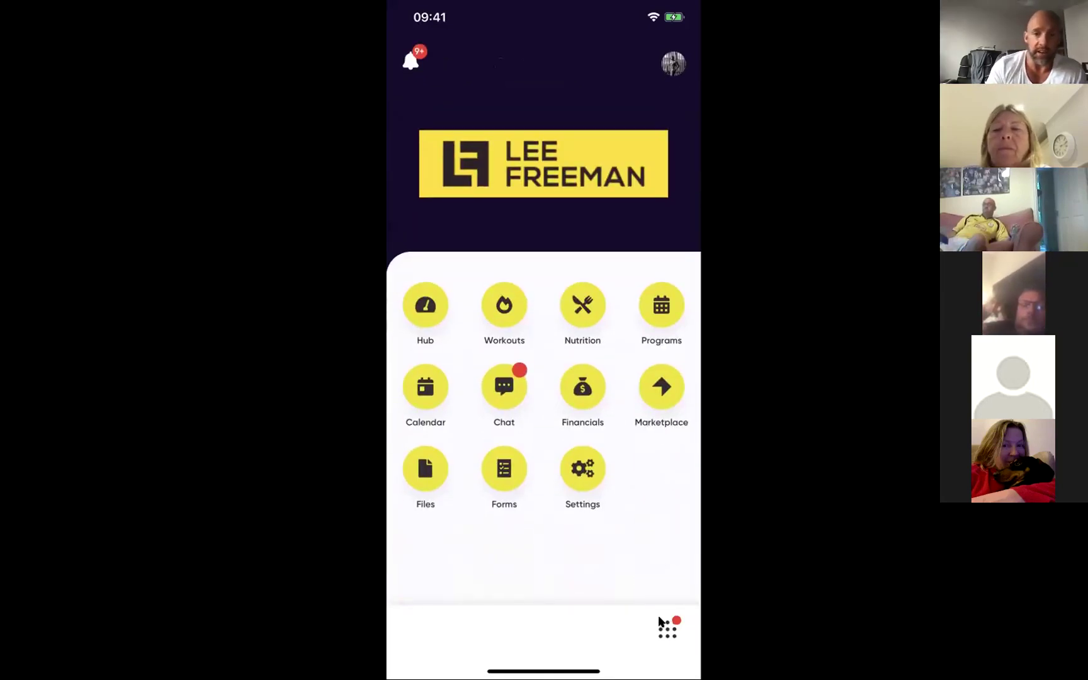
left_click(659, 622)
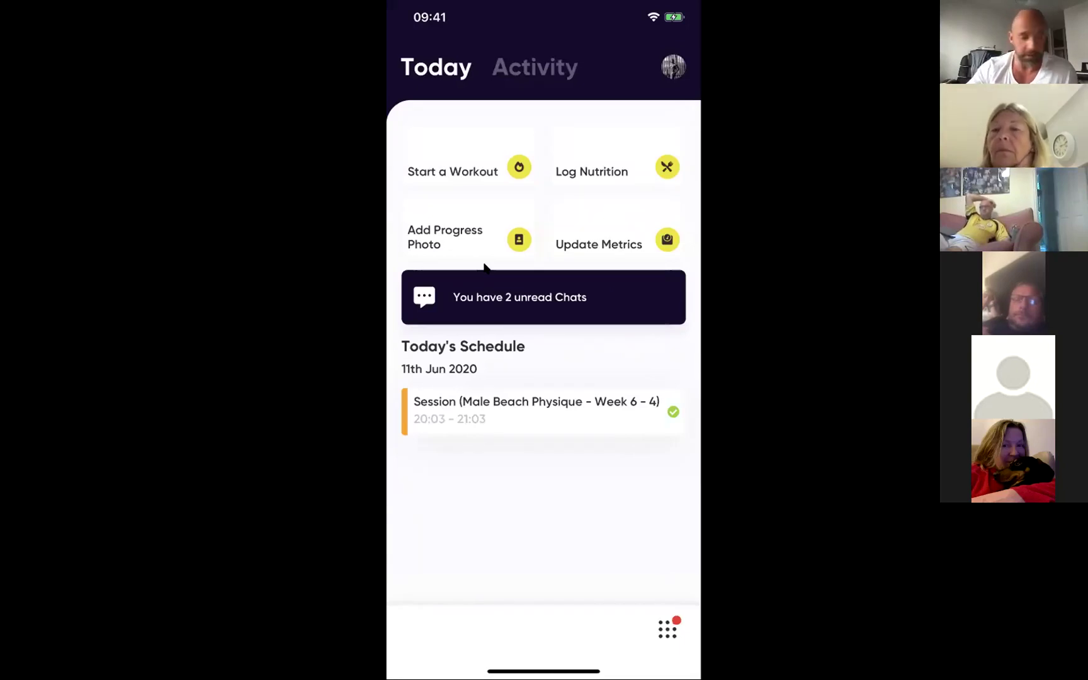
- Open the metrics update form and examine its Weight & Circumference fields, from measurement type and date through neck to calf
left_click(484, 265)
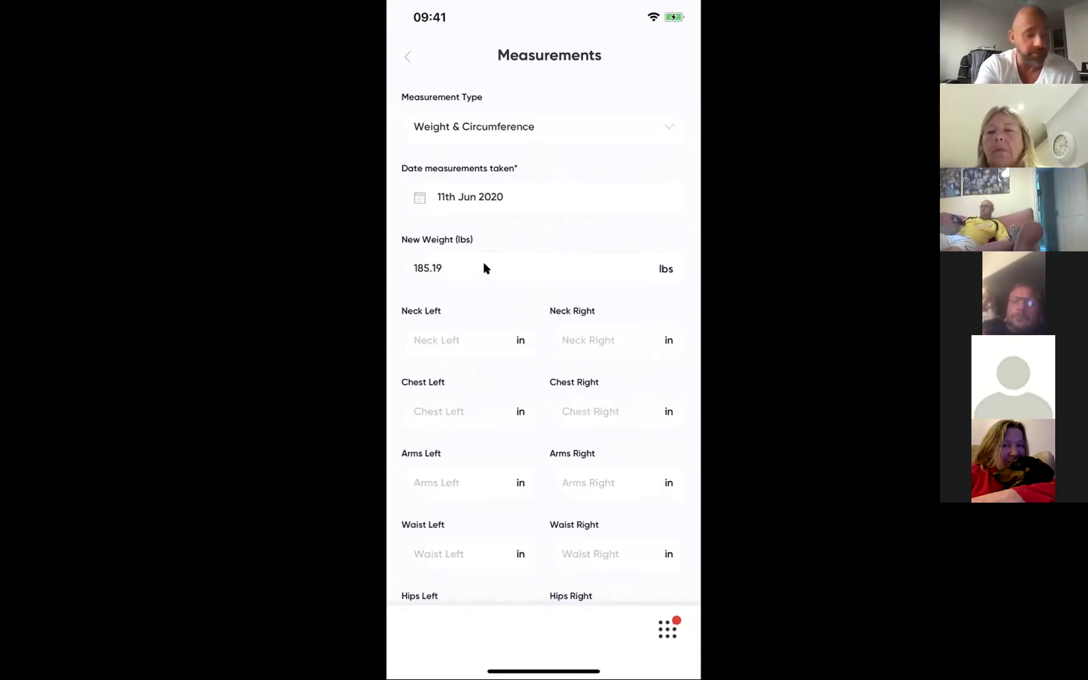
scroll(483, 267, "down", 4)
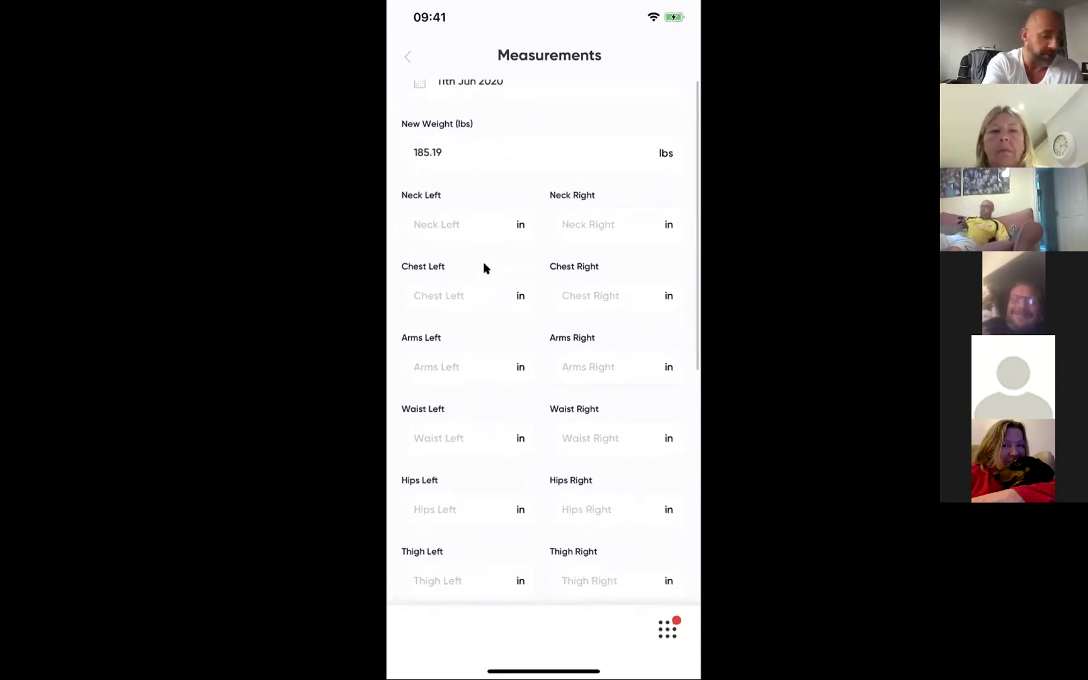
scroll(483, 267, "down", 5)
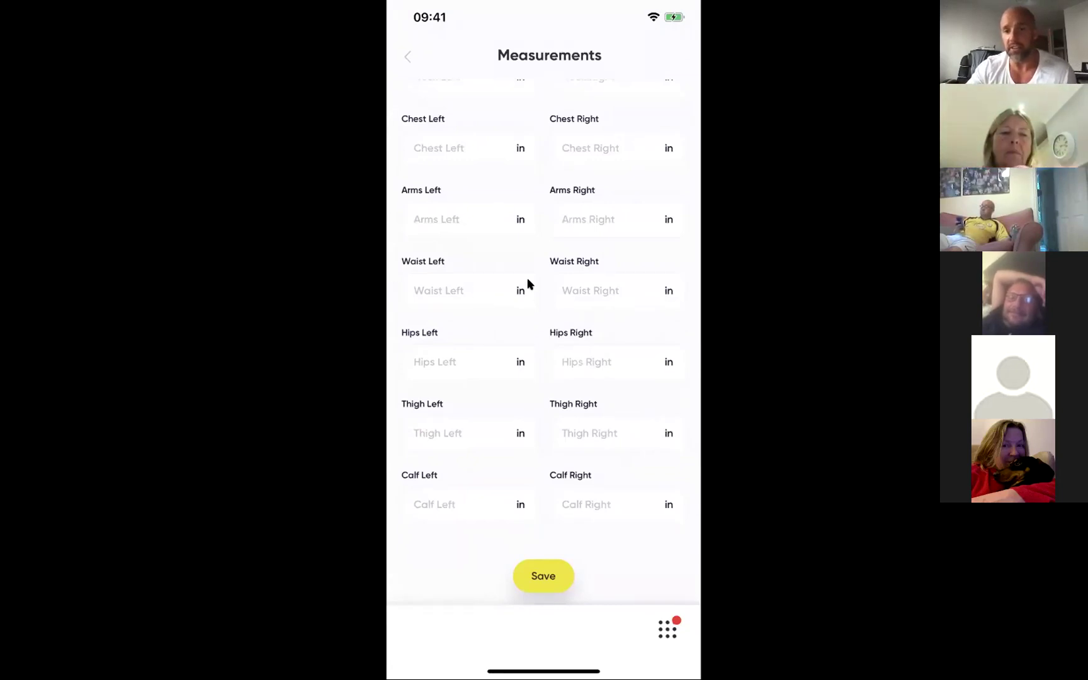
scroll(527, 277, "up", 5)
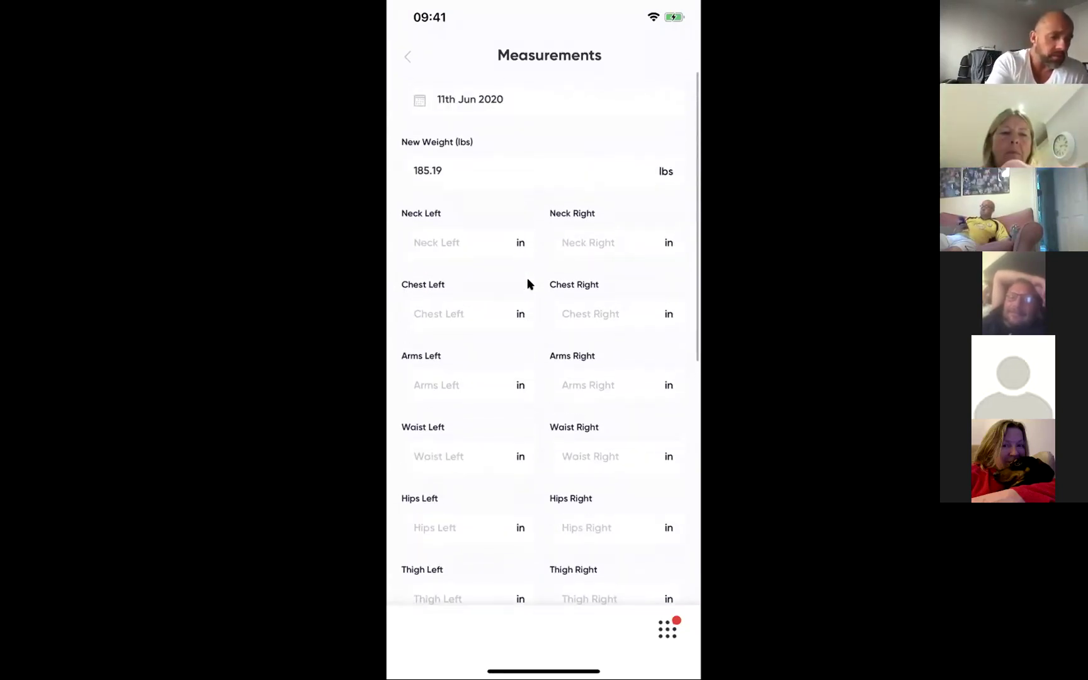
scroll(527, 278, "up", 3)
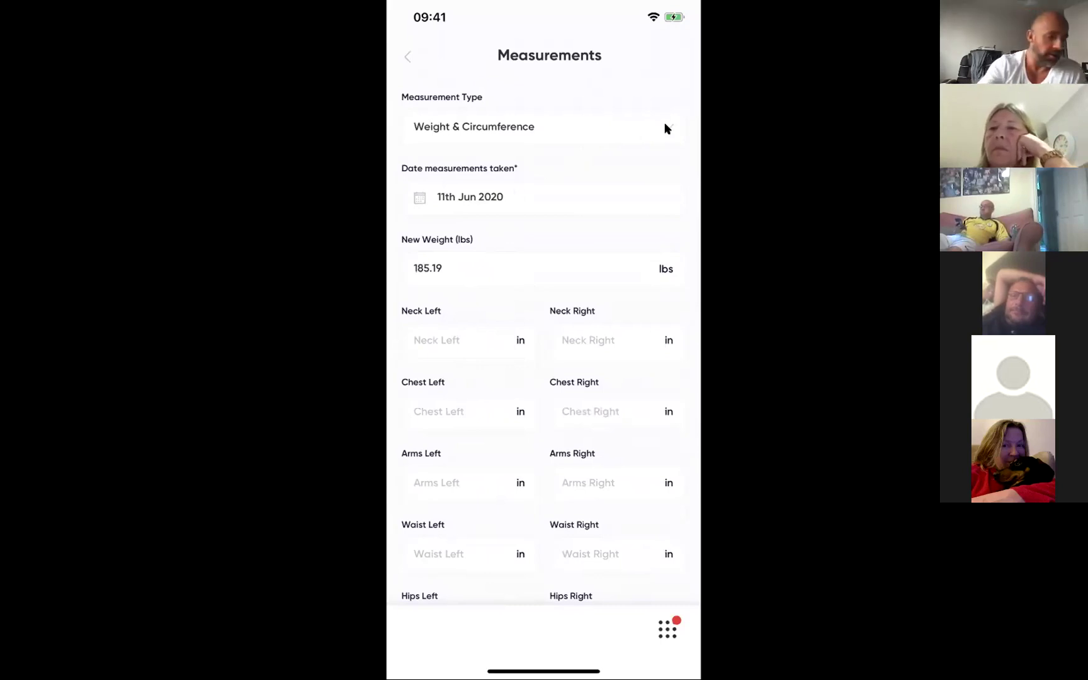
scroll(666, 128, "down", 1)
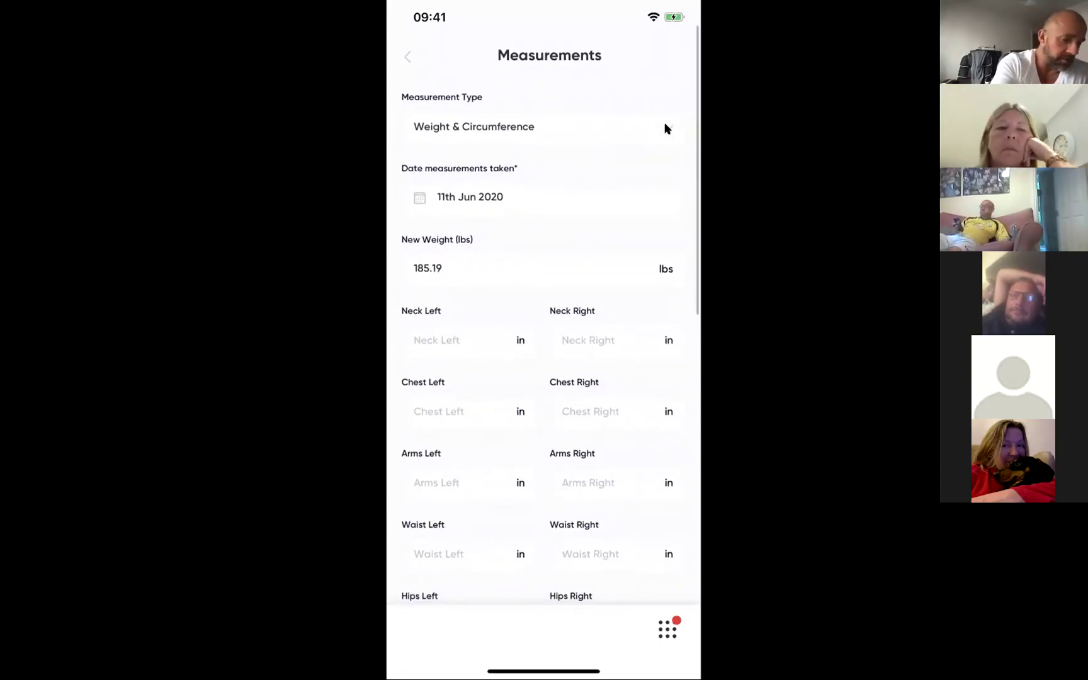
scroll(666, 129, "up", 2)
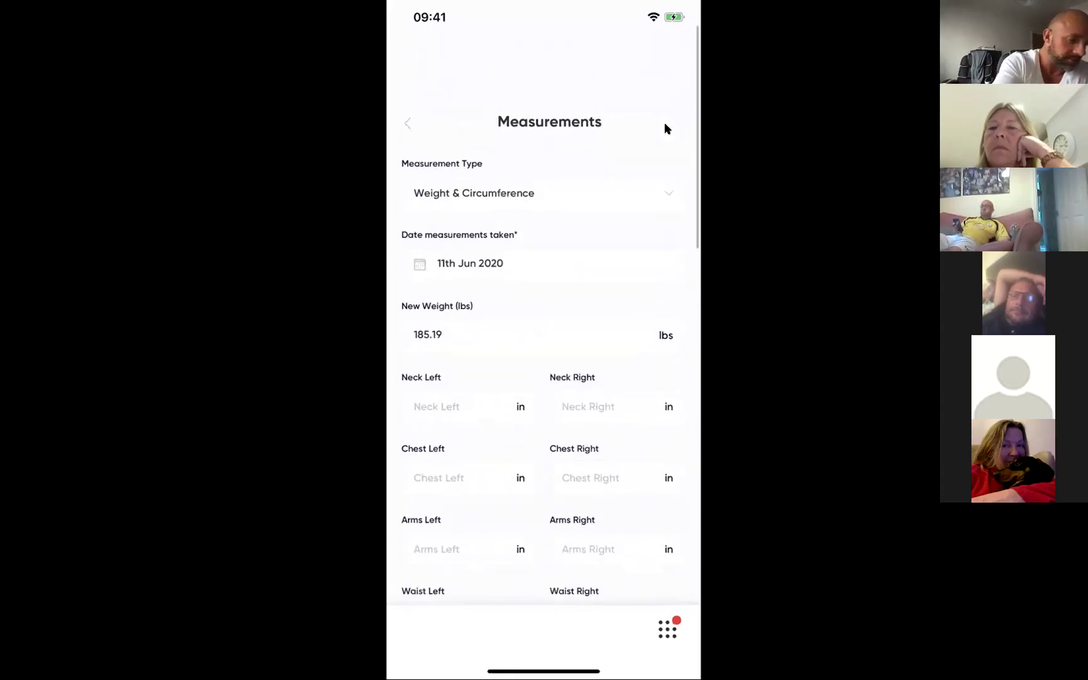